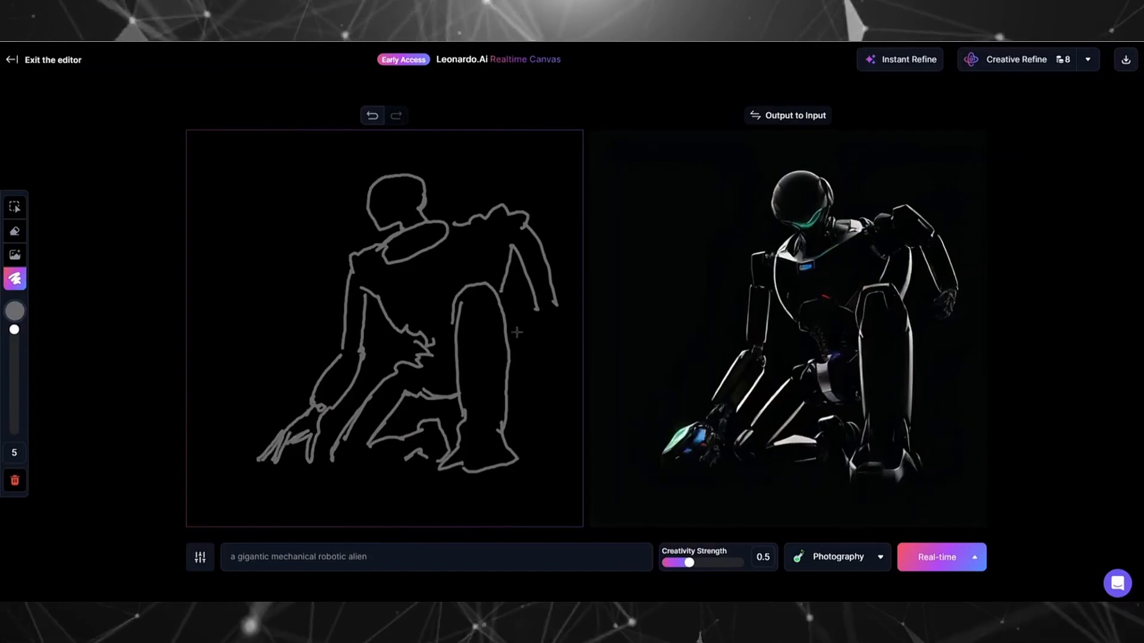
- Sketch the forearm and hand of the robot's right-hand arm, plus shoulder plates and chest contours, in gray lines
{"action": "left_click_drag", "start_coordinate": [561, 327], "coordinate": [556, 402]}
{"action": "left_click_drag", "start_coordinate": [539, 396], "coordinate": [539, 419]}
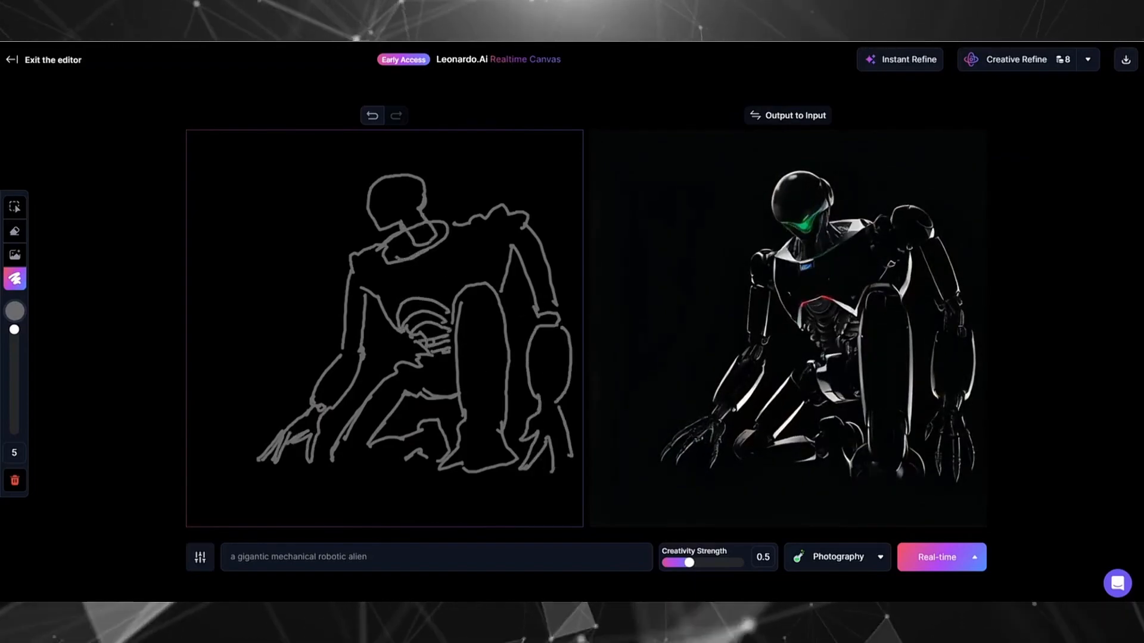
{"action": "left_click_drag", "start_coordinate": [503, 205], "coordinate": [493, 262]}
{"action": "mouse_move", "coordinate": [364, 243]}
{"action": "left_mouse_down"}
{"action": "mouse_move", "coordinate": [352, 285]}
{"action": "mouse_move", "coordinate": [473, 230]}
{"action": "left_mouse_up"}
{"action": "left_click_drag", "start_coordinate": [436, 284], "coordinate": [475, 271]}
{"action": "left_click_drag", "start_coordinate": [485, 261], "coordinate": [492, 276]}
- Add gray ankle and foot lines, the bottom edge of the kneeling leg, and an eye on the robot's head
{"action": "left_click_drag", "start_coordinate": [463, 425], "coordinate": [496, 425]}
{"action": "left_click_drag", "start_coordinate": [464, 438], "coordinate": [500, 444]}
{"action": "left_click_drag", "start_coordinate": [333, 464], "coordinate": [400, 465]}
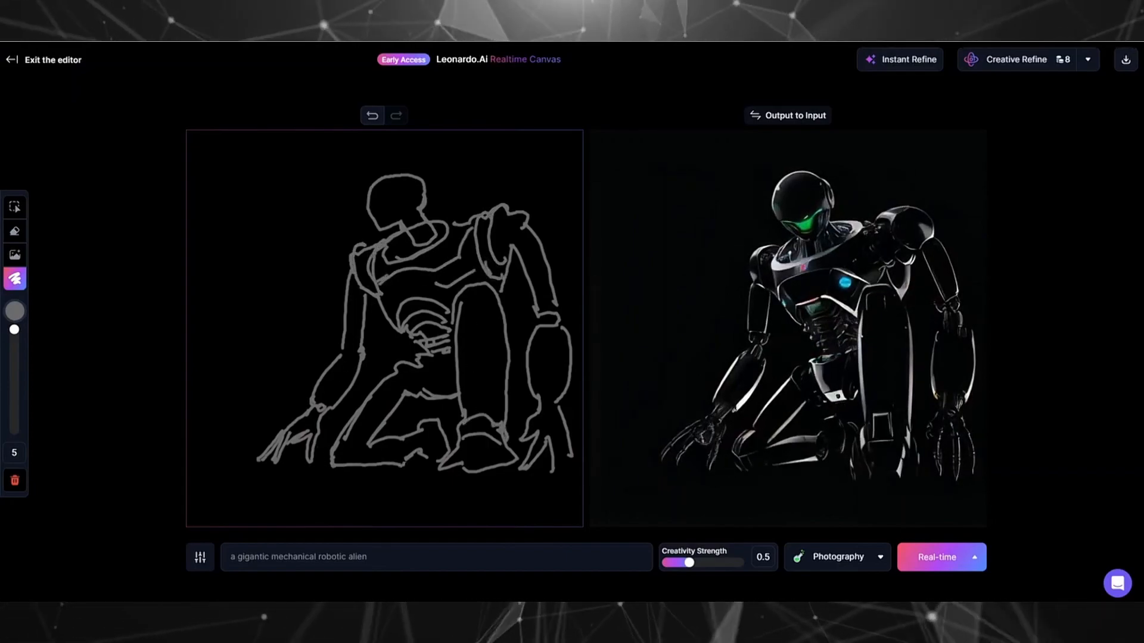
{"action": "left_click_drag", "start_coordinate": [387, 194], "coordinate": [386, 198]}
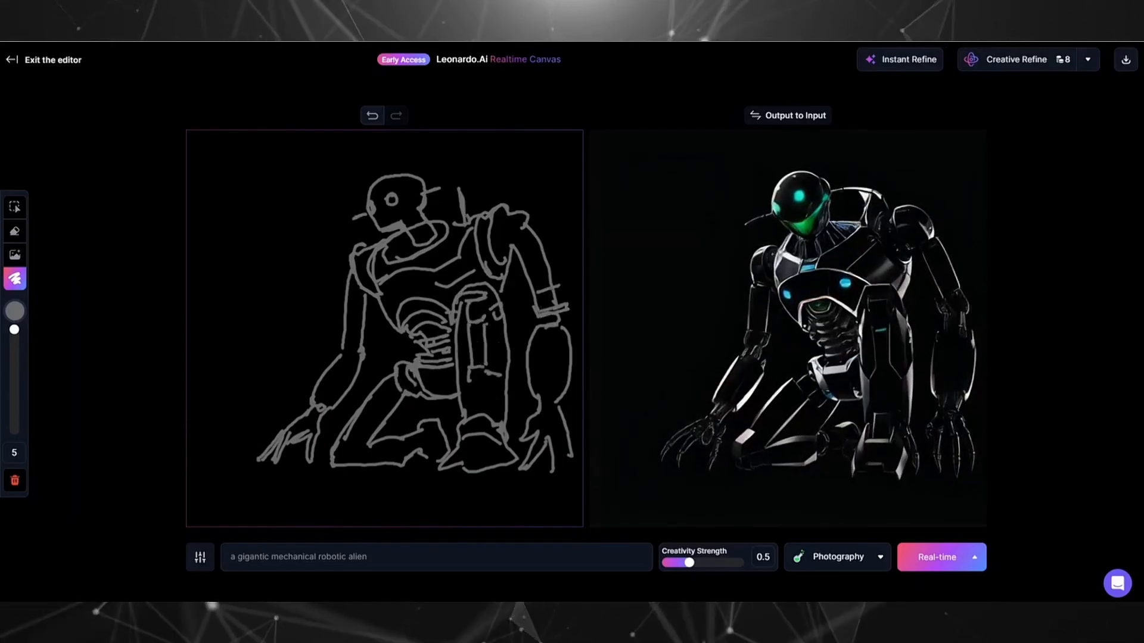
- Set the brush to brown at size 10 and sketch rough buildings at both side edges of the canvas beside the hands
{"action": "left_click", "coordinate": [16, 312]}
{"action": "left_click", "coordinate": [103, 274]}
{"action": "left_click_drag", "start_coordinate": [15, 329], "coordinate": [15, 334]}
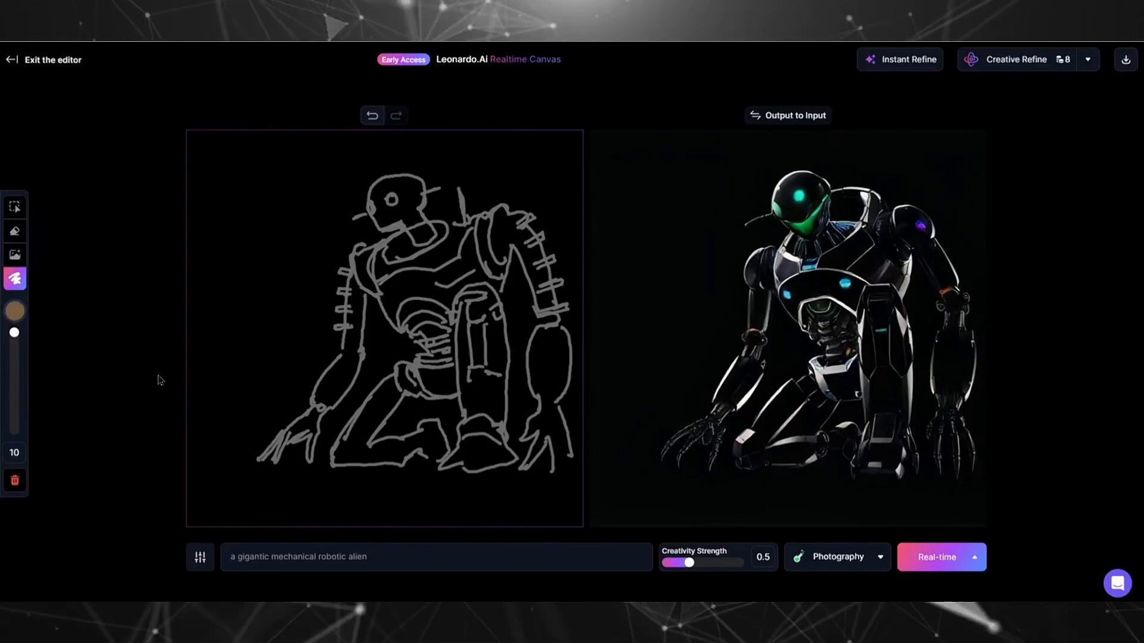
{"action": "left_click_drag", "start_coordinate": [188, 360], "coordinate": [278, 431]}
{"action": "mouse_move", "coordinate": [277, 432]}
{"action": "left_mouse_down"}
{"action": "mouse_move", "coordinate": [222, 458]}
{"action": "mouse_move", "coordinate": [239, 460]}
{"action": "left_mouse_up"}
{"action": "left_click_drag", "start_coordinate": [231, 469], "coordinate": [249, 467]}
{"action": "mouse_move", "coordinate": [541, 414]}
{"action": "left_mouse_down"}
{"action": "mouse_move", "coordinate": [576, 394]}
{"action": "mouse_move", "coordinate": [549, 462]}
{"action": "left_mouse_up"}
{"action": "left_click_drag", "start_coordinate": [271, 439], "coordinate": [271, 463]}
{"action": "mouse_move", "coordinate": [243, 436]}
{"action": "left_mouse_down"}
{"action": "mouse_move", "coordinate": [244, 465]}
{"action": "mouse_move", "coordinate": [187, 474]}
{"action": "left_mouse_up"}
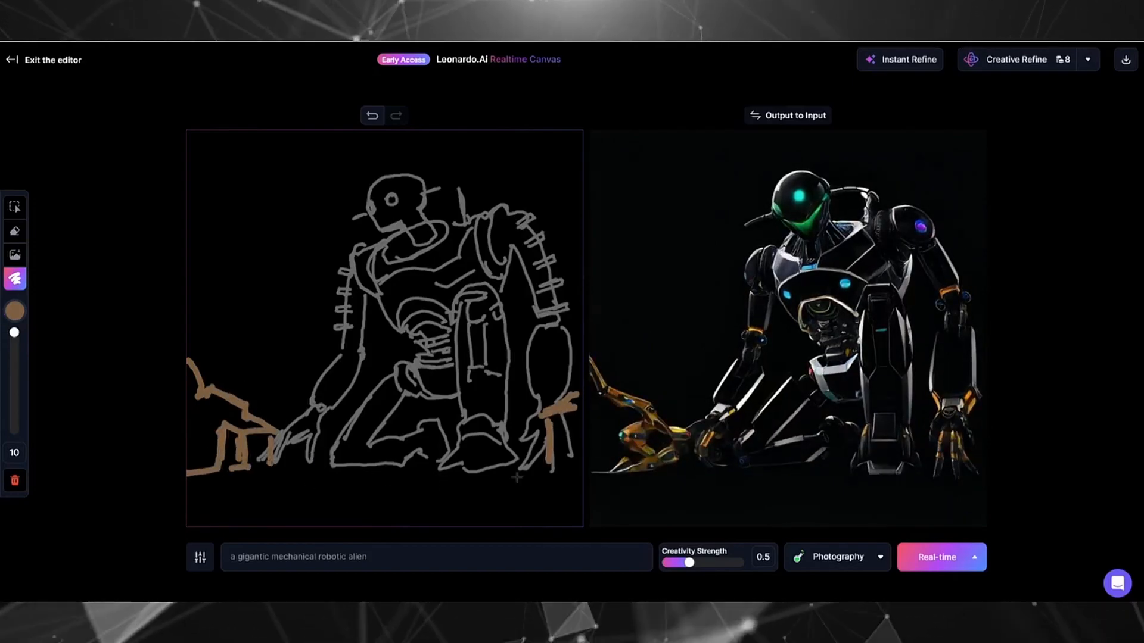
{"action": "left_click_drag", "start_coordinate": [549, 441], "coordinate": [576, 486]}
- Switch the brush to dark green and paint ground strokes across the canvas beneath the robot
{"action": "left_click", "coordinate": [15, 311]}
{"action": "left_click", "coordinate": [81, 336]}
{"action": "left_click", "coordinate": [107, 279]}
{"action": "left_click", "coordinate": [135, 191]}
{"action": "left_click", "coordinate": [14, 333]}
{"action": "left_click_drag", "start_coordinate": [235, 492], "coordinate": [547, 481]}
{"action": "left_click_drag", "start_coordinate": [546, 495], "coordinate": [189, 483]}
{"action": "mouse_move", "coordinate": [188, 497]}
{"action": "left_mouse_down"}
{"action": "mouse_move", "coordinate": [571, 492]}
{"action": "mouse_move", "coordinate": [188, 508]}
{"action": "left_mouse_up"}
- Choose a medium blue brush, enlarge it, and paint the first sky strokes beside the robot's head
{"action": "left_click", "coordinate": [14, 316]}
{"action": "left_click", "coordinate": [111, 336]}
{"action": "left_click", "coordinate": [107, 241]}
{"action": "left_click", "coordinate": [117, 336]}
{"action": "left_click", "coordinate": [117, 185]}
{"action": "left_click", "coordinate": [15, 310]}
{"action": "left_click", "coordinate": [111, 231]}
{"action": "left_click", "coordinate": [116, 179]}
{"action": "left_click_drag", "start_coordinate": [15, 333], "coordinate": [14, 337]}
{"action": "left_click_drag", "start_coordinate": [269, 179], "coordinate": [322, 174]}
{"action": "left_click_drag", "start_coordinate": [14, 336], "coordinate": [14, 340]}
{"action": "mouse_move", "coordinate": [208, 193]}
{"action": "left_mouse_down"}
{"action": "mouse_move", "coordinate": [328, 177]}
{"action": "mouse_move", "coordinate": [306, 140]}
{"action": "mouse_move", "coordinate": [500, 136]}
{"action": "mouse_move", "coordinate": [194, 138]}
{"action": "mouse_move", "coordinate": [563, 169]}
{"action": "mouse_move", "coordinate": [200, 185]}
{"action": "mouse_move", "coordinate": [277, 198]}
{"action": "left_mouse_up"}
- Enlarge the brush to size 38 and fill the sky around the robot and the larger gaps between its arms and body
{"action": "left_click_drag", "start_coordinate": [14, 341], "coordinate": [14, 347]}
{"action": "mouse_move", "coordinate": [241, 253]}
{"action": "left_mouse_down"}
{"action": "mouse_move", "coordinate": [198, 313]}
{"action": "mouse_move", "coordinate": [287, 387]}
{"action": "mouse_move", "coordinate": [267, 300]}
{"action": "left_mouse_up"}
{"action": "mouse_move", "coordinate": [267, 198]}
{"action": "left_mouse_down"}
{"action": "mouse_move", "coordinate": [301, 238]}
{"action": "mouse_move", "coordinate": [322, 333]}
{"action": "left_mouse_up"}
{"action": "mouse_move", "coordinate": [467, 179]}
{"action": "left_mouse_down"}
{"action": "mouse_move", "coordinate": [551, 205]}
{"action": "mouse_move", "coordinate": [583, 375]}
{"action": "left_mouse_up"}
{"action": "left_click_drag", "start_coordinate": [517, 300], "coordinate": [517, 317]}
{"action": "left_click_drag", "start_coordinate": [380, 337], "coordinate": [380, 362]}
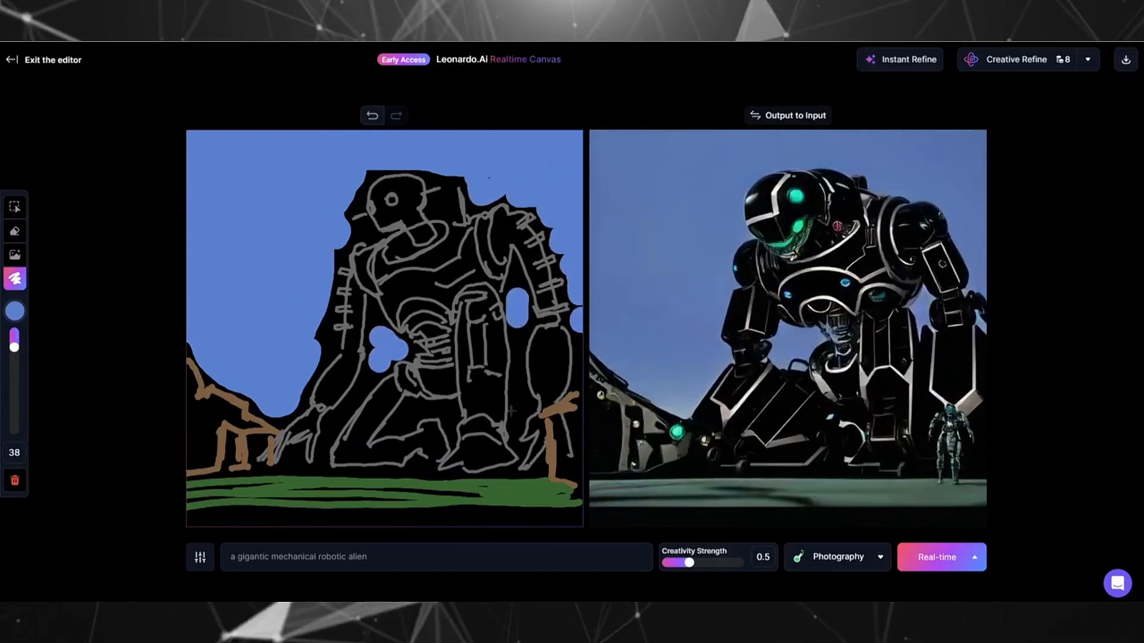
{"action": "left_click_drag", "start_coordinate": [517, 395], "coordinate": [518, 409]}
- Reduce the brush to size 14 and extend the blue sky around the head, along the arms, and through the arm gaps
{"action": "left_click_drag", "start_coordinate": [14, 348], "coordinate": [14, 333]}
{"action": "left_click_drag", "start_coordinate": [371, 373], "coordinate": [328, 440]}
{"action": "left_click_drag", "start_coordinate": [328, 321], "coordinate": [291, 412]}
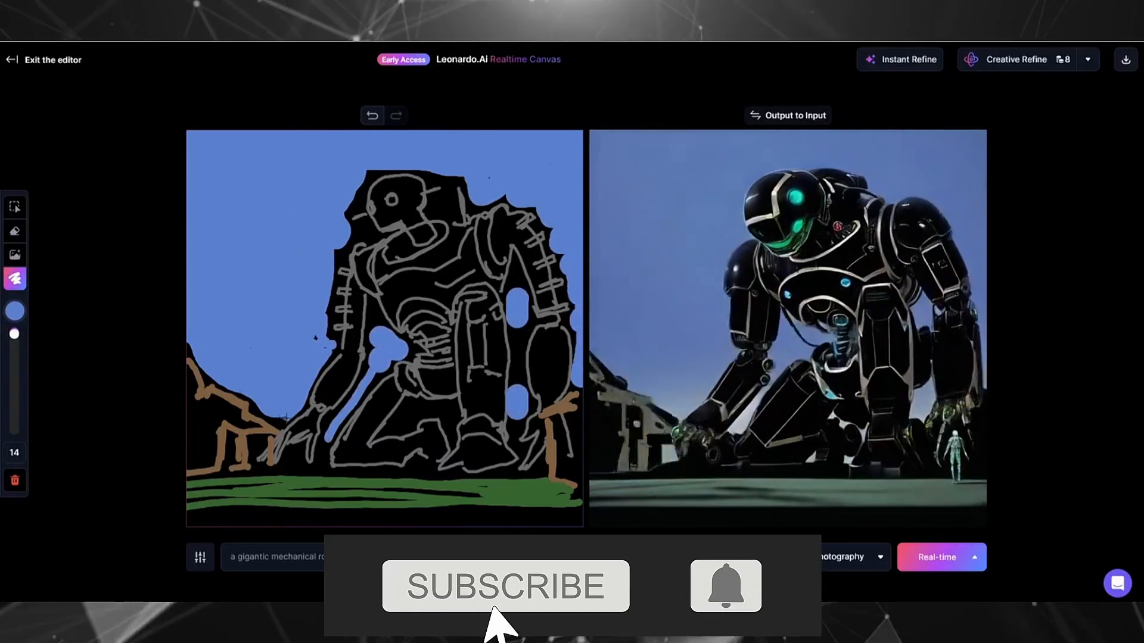
{"action": "left_click_drag", "start_coordinate": [360, 230], "coordinate": [337, 253]}
{"action": "mouse_move", "coordinate": [345, 212]}
{"action": "left_mouse_down"}
{"action": "mouse_move", "coordinate": [359, 193]}
{"action": "mouse_move", "coordinate": [448, 180]}
{"action": "left_mouse_up"}
{"action": "left_click_drag", "start_coordinate": [448, 180], "coordinate": [443, 204]}
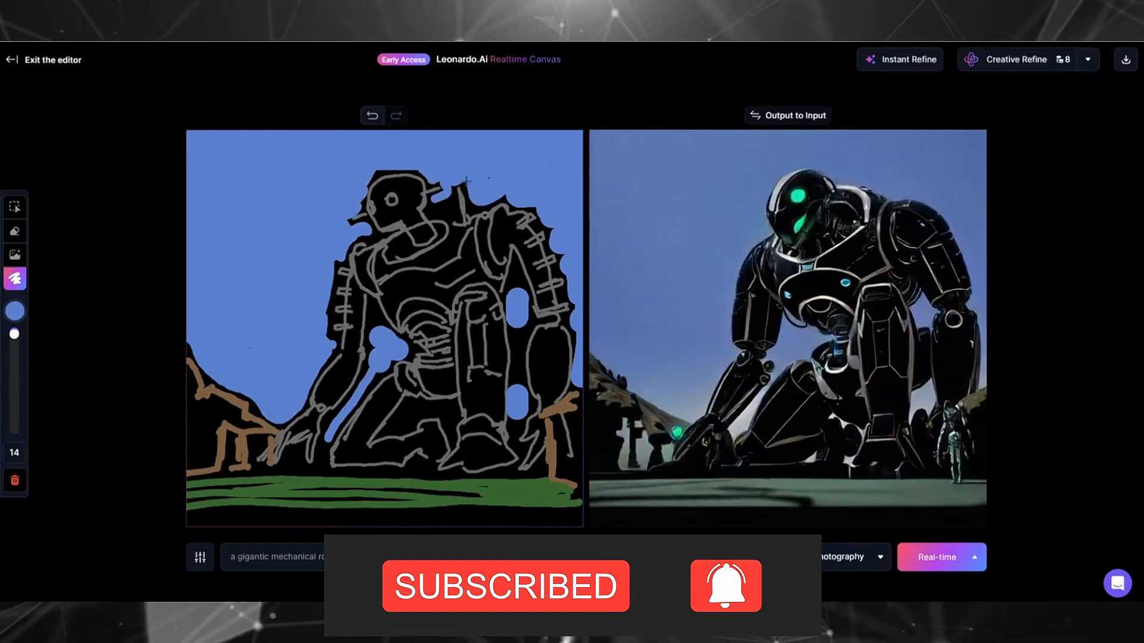
{"action": "left_click_drag", "start_coordinate": [517, 322], "coordinate": [517, 390]}
{"action": "left_click_drag", "start_coordinate": [520, 294], "coordinate": [514, 261]}
- Set the brush size to 8 and paint blue between the left-hand arm and torso and around its hand, undoing stray strokes
{"action": "double_click", "coordinate": [14, 453]}
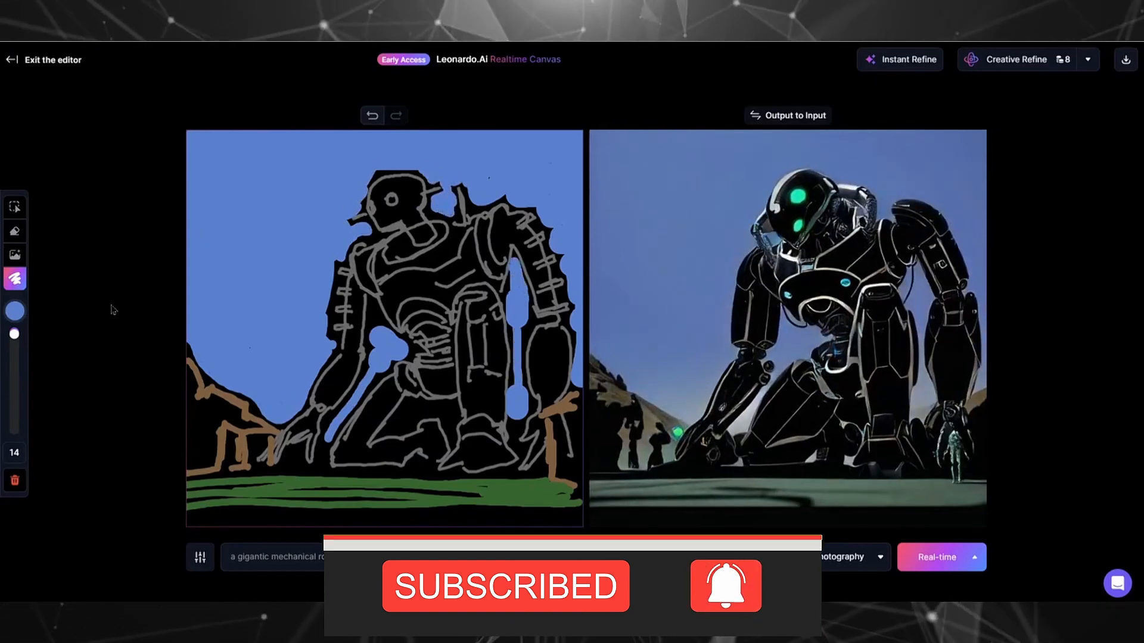
{"action": "type", "text": "8"}
{"action": "left_click_drag", "start_coordinate": [375, 295], "coordinate": [374, 330]}
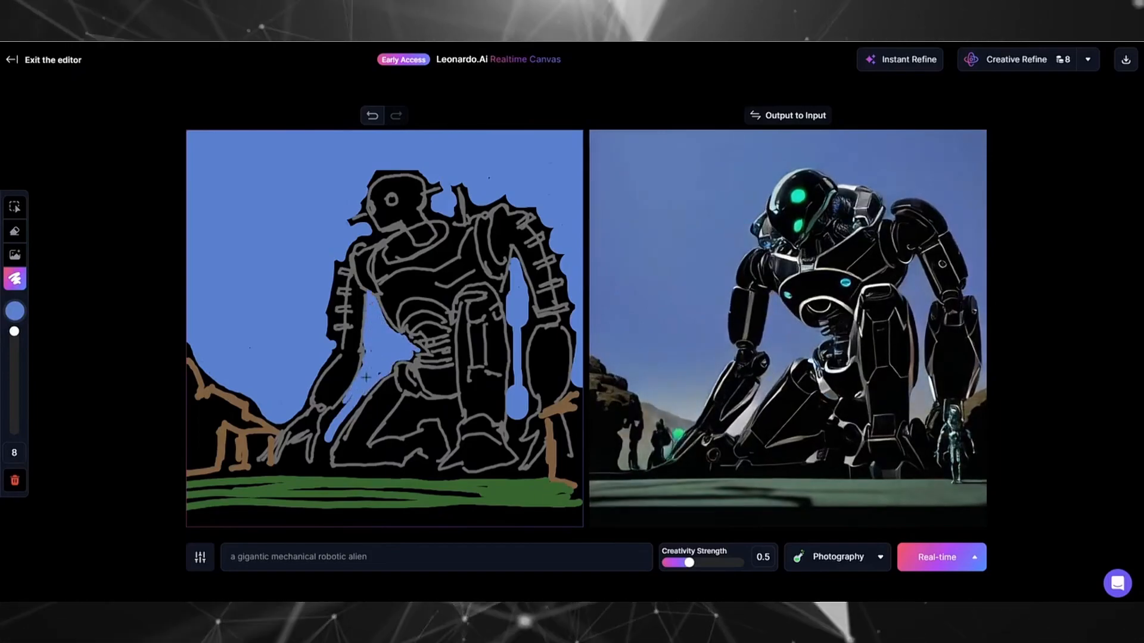
{"action": "key", "text": "ctrl+z"}
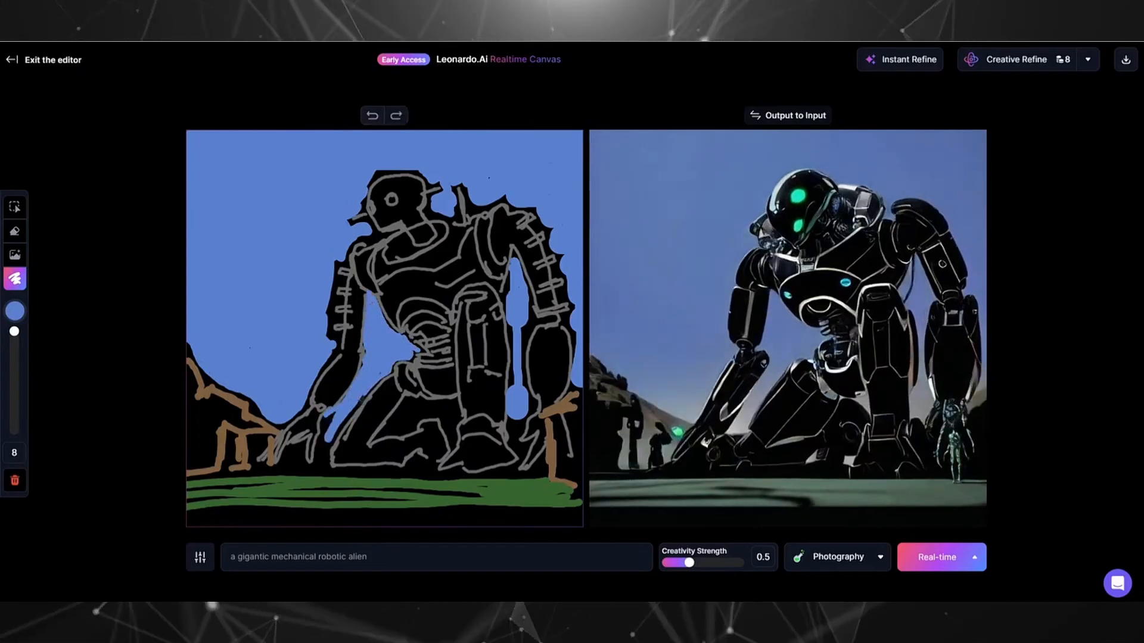
{"action": "left_click_drag", "start_coordinate": [325, 451], "coordinate": [321, 453]}
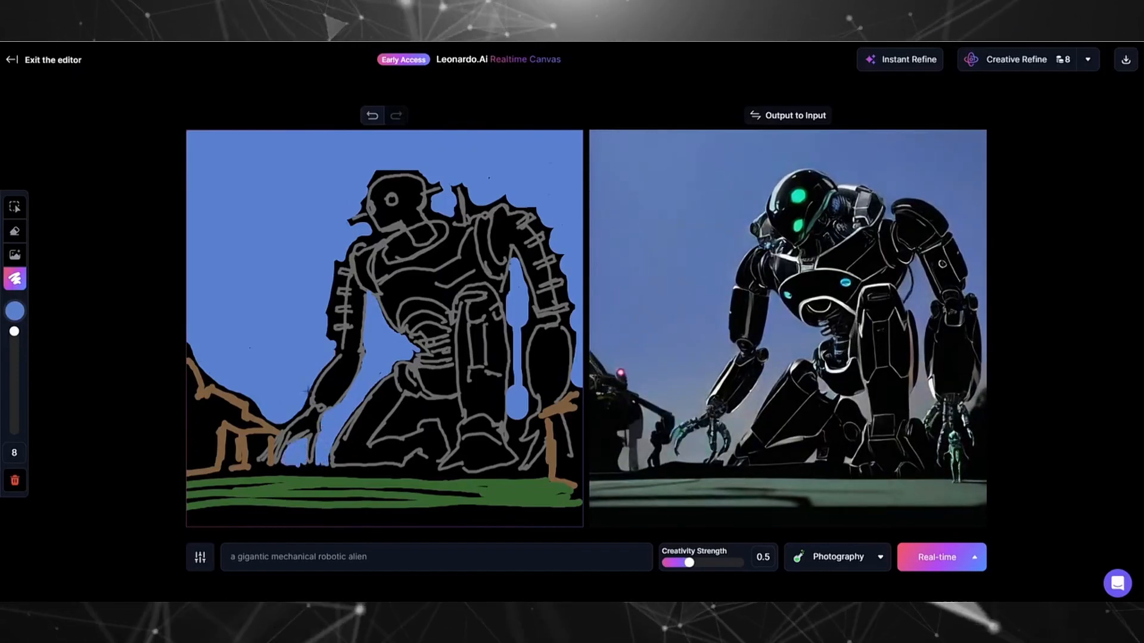
{"action": "key", "text": "ctrl+z"}
- Tighten the blue sky against the head, shoulders, arm spikes, kneeling leg gap and right-hand forearm outline
{"action": "mouse_move", "coordinate": [454, 187]}
{"action": "left_mouse_down"}
{"action": "mouse_move", "coordinate": [476, 178]}
{"action": "mouse_move", "coordinate": [462, 183]}
{"action": "mouse_move", "coordinate": [500, 198]}
{"action": "left_mouse_up"}
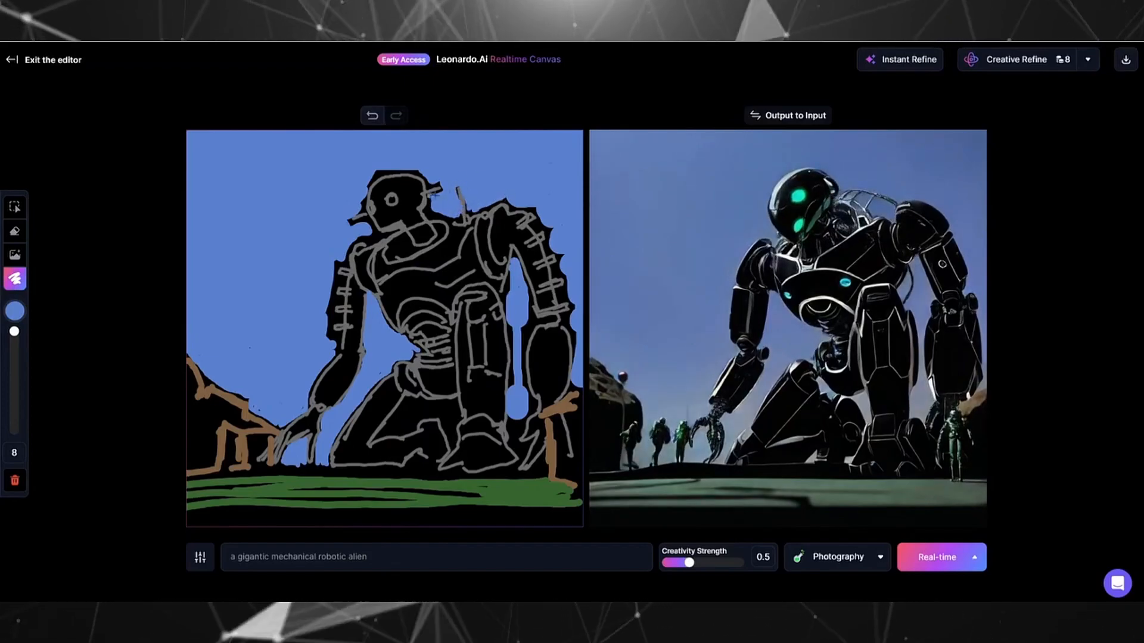
{"action": "left_click_drag", "start_coordinate": [374, 174], "coordinate": [396, 170]}
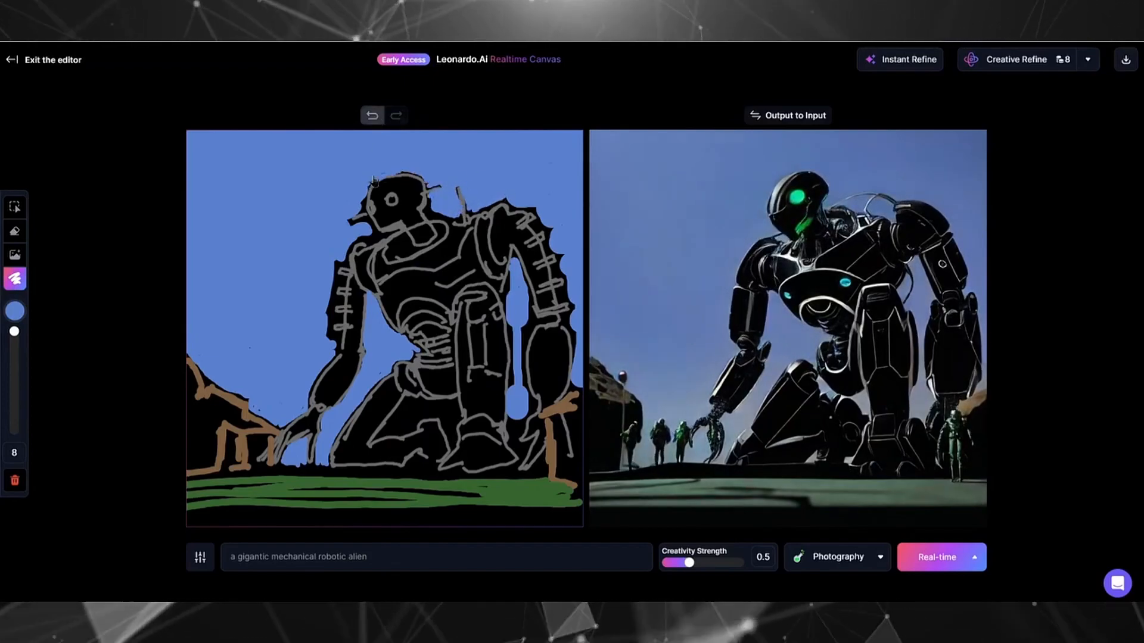
{"action": "mouse_move", "coordinate": [367, 229]}
{"action": "left_mouse_down"}
{"action": "mouse_move", "coordinate": [395, 228]}
{"action": "mouse_move", "coordinate": [355, 240]}
{"action": "mouse_move", "coordinate": [332, 273]}
{"action": "mouse_move", "coordinate": [339, 280]}
{"action": "mouse_move", "coordinate": [339, 265]}
{"action": "mouse_move", "coordinate": [337, 347]}
{"action": "left_mouse_up"}
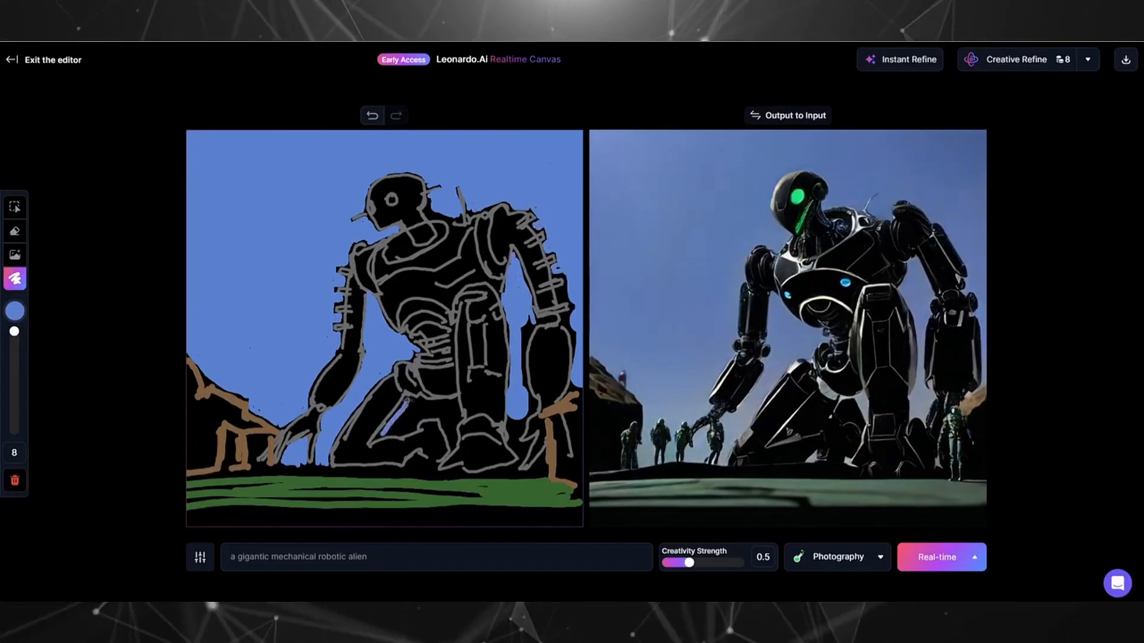
{"action": "left_click_drag", "start_coordinate": [452, 405], "coordinate": [405, 417]}
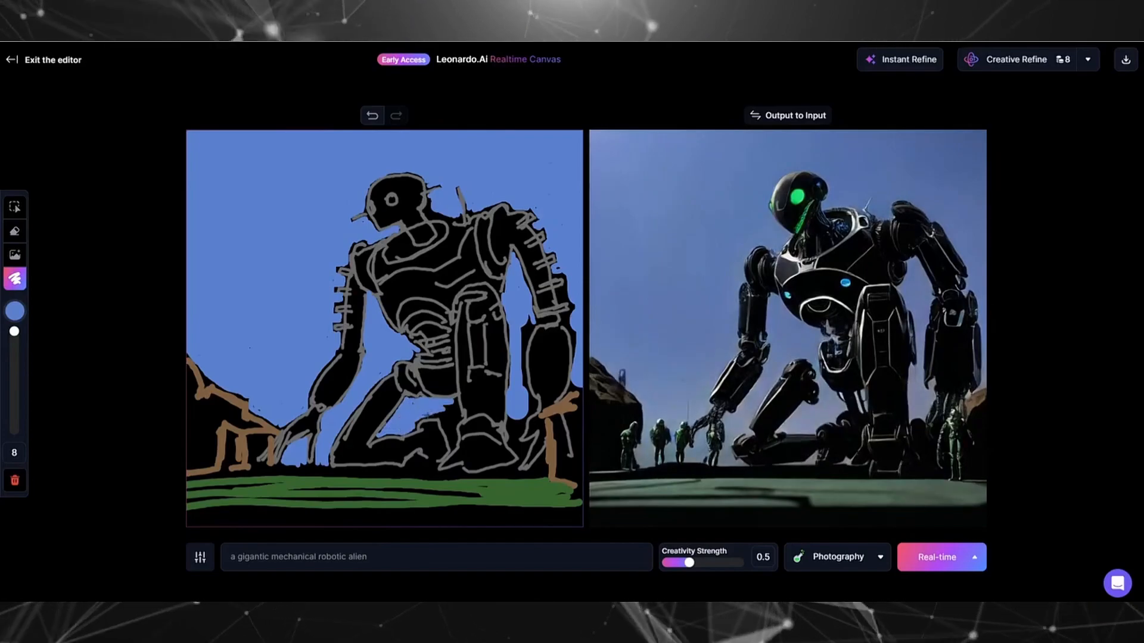
{"action": "mouse_move", "coordinate": [519, 420]}
{"action": "left_mouse_down"}
{"action": "mouse_move", "coordinate": [527, 323]}
{"action": "mouse_move", "coordinate": [574, 344]}
{"action": "mouse_move", "coordinate": [574, 295]}
{"action": "left_mouse_up"}
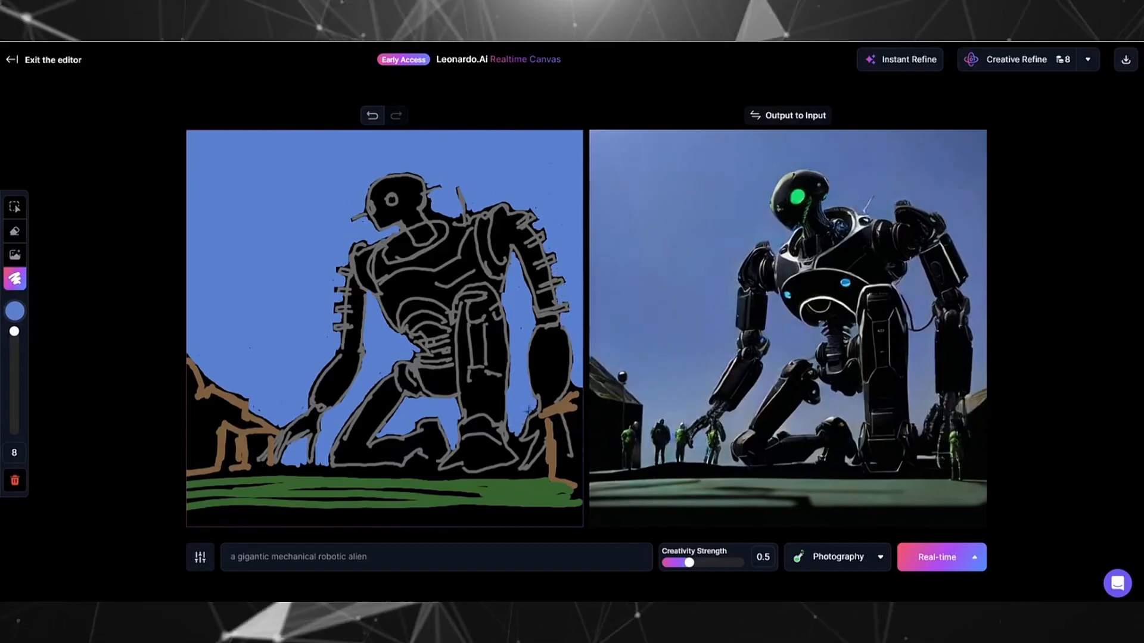
- Sample the ground's green, enlarge the brush to size 29, and fill the whole ground area solidly
{"action": "left_click", "coordinate": [15, 311]}
{"action": "left_click", "coordinate": [56, 373]}
{"action": "left_click", "coordinate": [239, 491]}
{"action": "mouse_move", "coordinate": [191, 478]}
{"action": "left_mouse_down"}
{"action": "mouse_move", "coordinate": [534, 471]}
{"action": "mouse_move", "coordinate": [253, 475]}
{"action": "left_mouse_up"}
{"action": "mouse_move", "coordinate": [253, 475]}
{"action": "left_mouse_down"}
{"action": "mouse_move", "coordinate": [458, 480]}
{"action": "mouse_move", "coordinate": [388, 492]}
{"action": "left_mouse_up"}
{"action": "left_click_drag", "start_coordinate": [188, 511], "coordinate": [398, 513]}
{"action": "left_click_drag", "start_coordinate": [14, 331], "coordinate": [14, 343]}
{"action": "left_click_drag", "start_coordinate": [191, 519], "coordinate": [578, 520]}
{"action": "left_click_drag", "start_coordinate": [343, 508], "coordinate": [577, 501]}
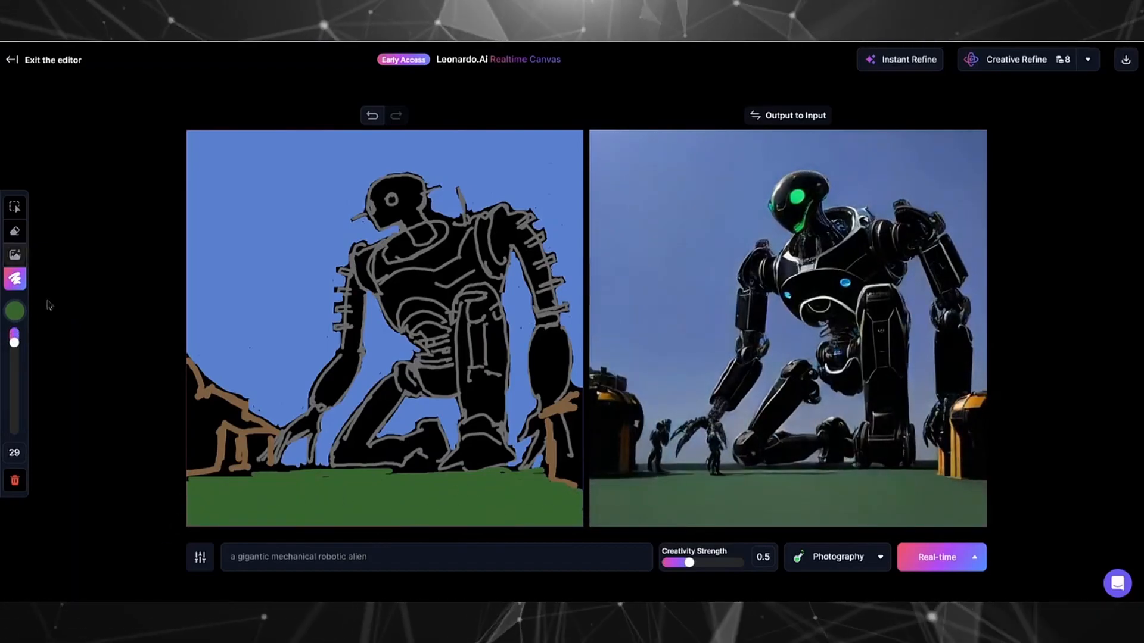
- Set the brush to dark gray at size 20 and fill the robot's head, torso and right-hand arm
{"action": "left_click", "coordinate": [15, 311]}
{"action": "left_click", "coordinate": [44, 277]}
{"action": "left_click_drag", "start_coordinate": [15, 342], "coordinate": [14, 337]}
{"action": "left_click_drag", "start_coordinate": [388, 285], "coordinate": [442, 296]}
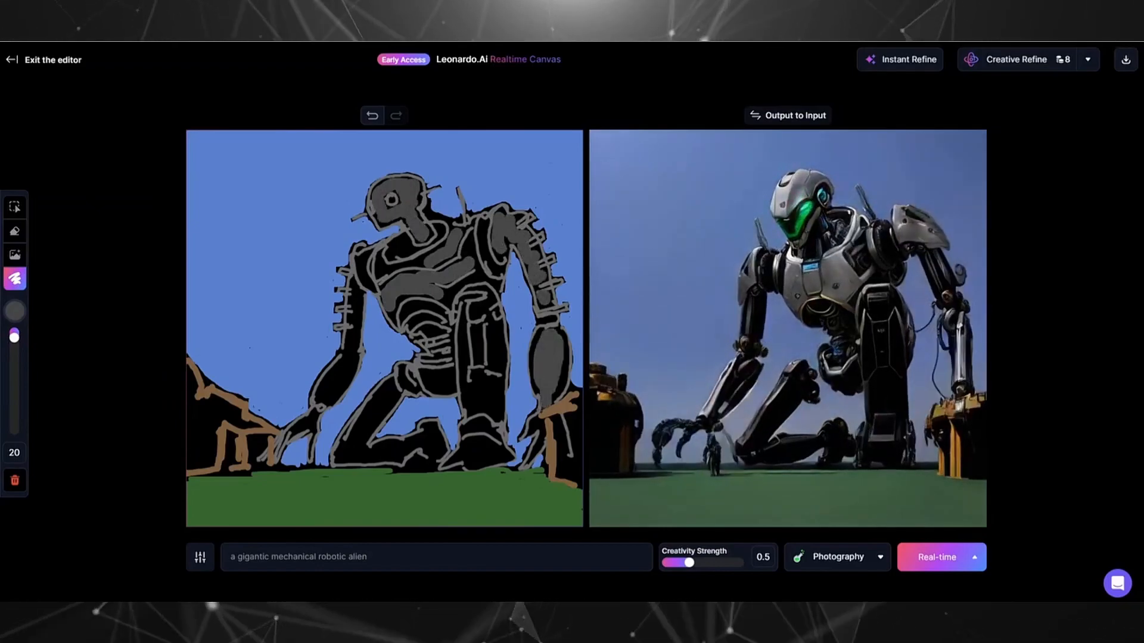
- Fill the robot's legs, feet, and left-hand arm and hand with dark gray
{"action": "left_click_drag", "start_coordinate": [469, 331], "coordinate": [471, 402]}
{"action": "left_click_drag", "start_coordinate": [493, 381], "coordinate": [503, 460]}
{"action": "left_click_drag", "start_coordinate": [470, 458], "coordinate": [504, 468]}
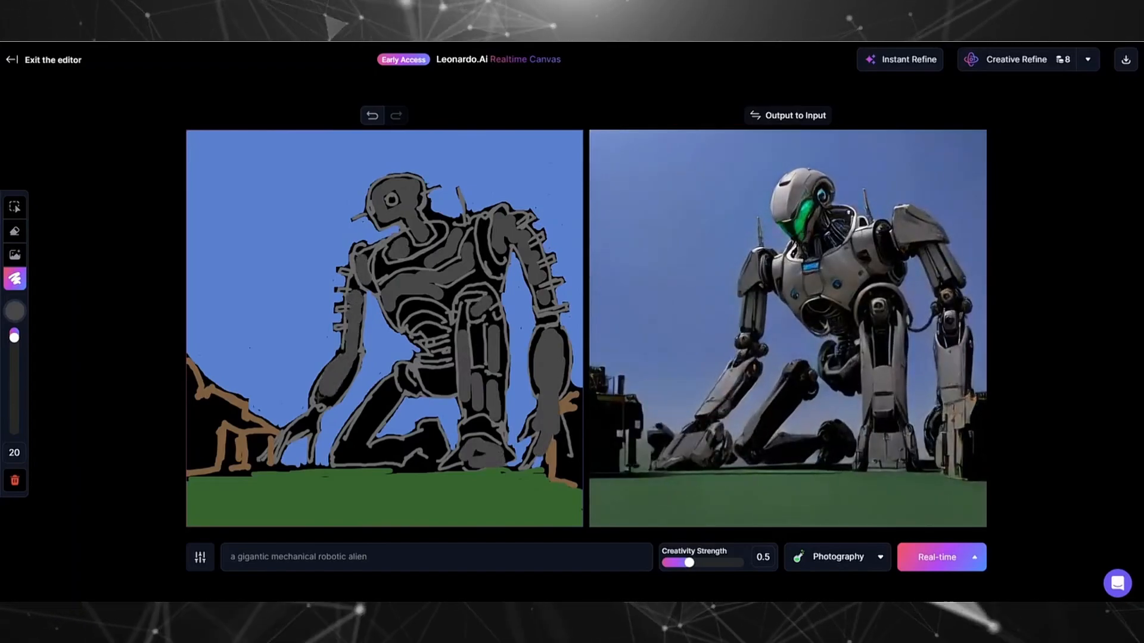
{"action": "left_click_drag", "start_coordinate": [328, 390], "coordinate": [298, 428]}
{"action": "mouse_move", "coordinate": [426, 377]}
{"action": "left_mouse_down"}
{"action": "mouse_move", "coordinate": [447, 383]}
{"action": "mouse_move", "coordinate": [343, 454]}
{"action": "mouse_move", "coordinate": [438, 450]}
{"action": "mouse_move", "coordinate": [456, 470]}
{"action": "left_mouse_up"}
- Sample the green of the ground as the brush color
{"action": "left_click", "coordinate": [14, 311]}
{"action": "left_click", "coordinate": [56, 373]}
{"action": "left_click", "coordinate": [390, 489]}
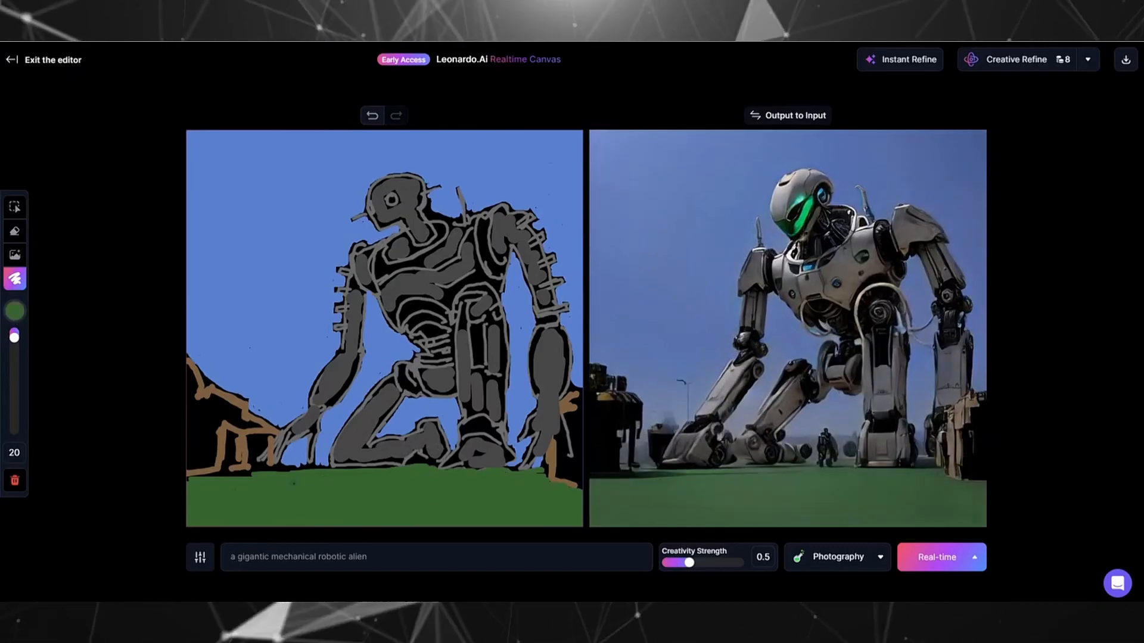
- Append ", subtly reminiscent of The Iron Giant, but more ominous, in a rural setting, with people on the ground" to the prompt
{"action": "left_click", "coordinate": [381, 556]}
{"action": "type", "text": ", subtly remin"}
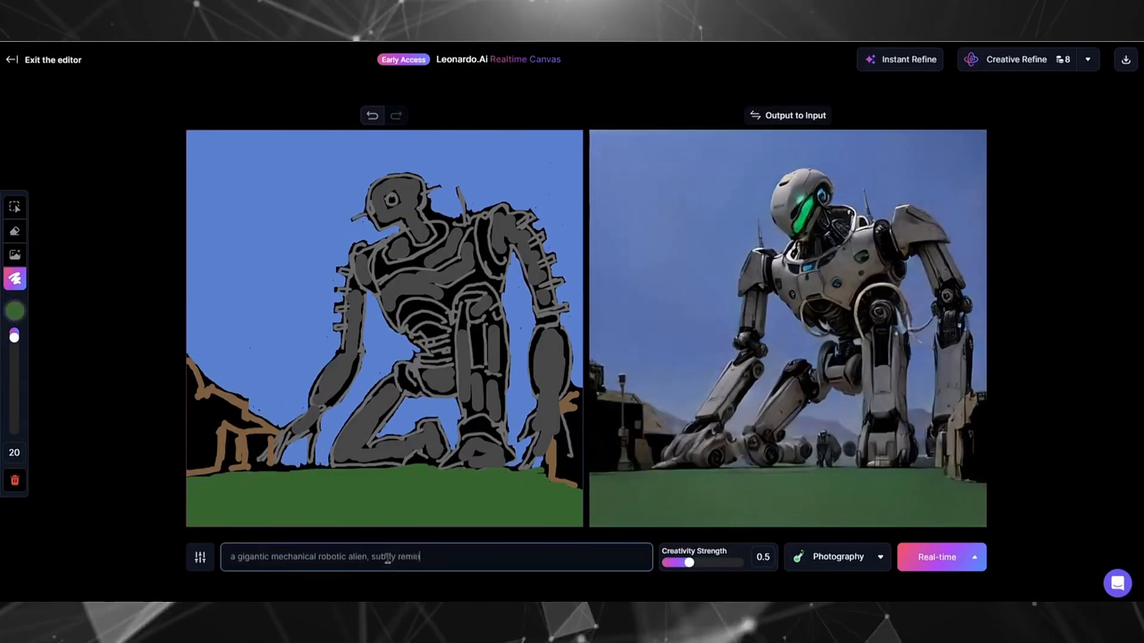
{"action": "type", "text": "iscent of The Iron Giant, but more ominous"}
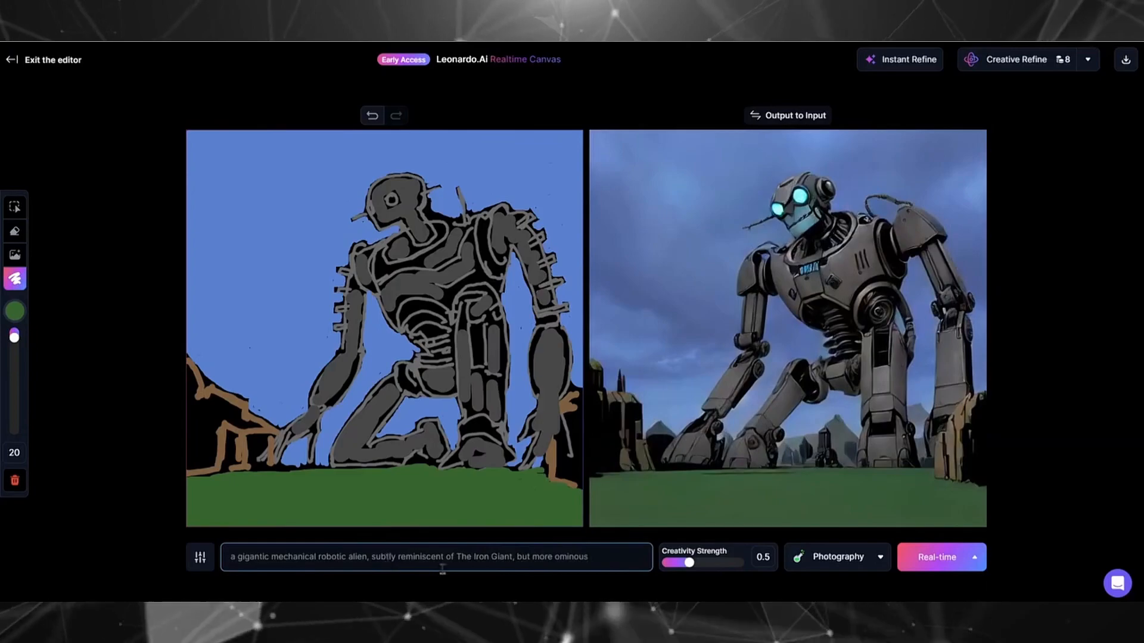
{"action": "type", "text": ", in a rural setting, with people on the ground"}
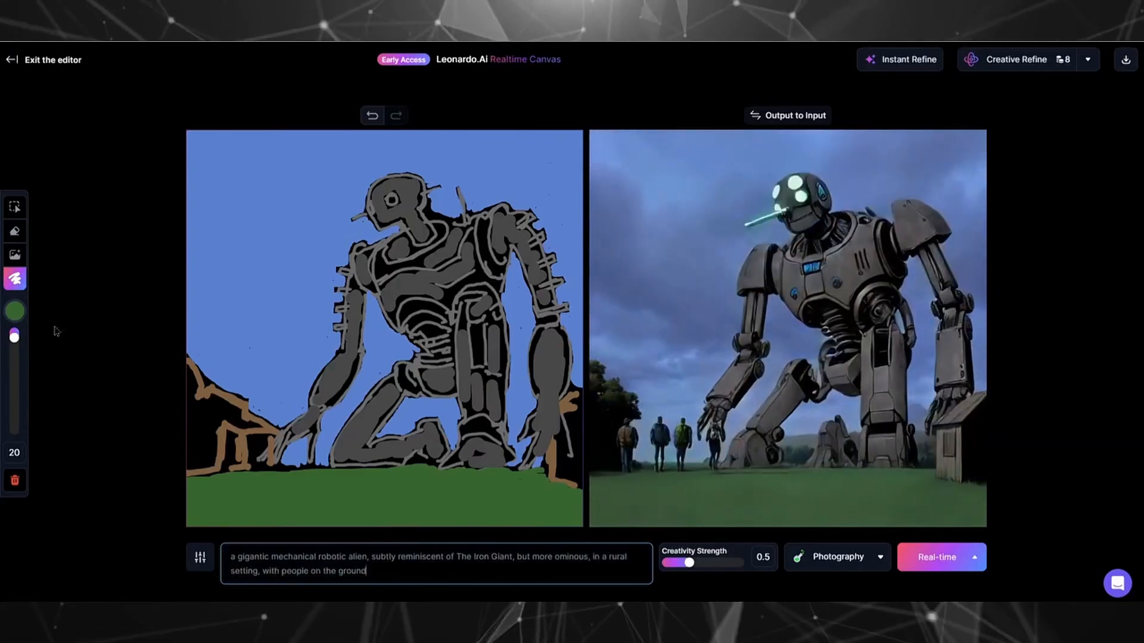
- Sample the building brown, darken it, set the brush to size 14, and fill the building walls and small shapes near the hands
{"action": "left_click", "coordinate": [14, 311]}
{"action": "left_click", "coordinate": [56, 374]}
{"action": "left_click", "coordinate": [222, 441]}
{"action": "left_click", "coordinate": [14, 311]}
{"action": "left_click", "coordinate": [107, 290]}
{"action": "left_click_drag", "start_coordinate": [14, 337], "coordinate": [14, 334]}
{"action": "mouse_move", "coordinate": [191, 425]}
{"action": "left_mouse_down"}
{"action": "mouse_move", "coordinate": [212, 468]}
{"action": "mouse_move", "coordinate": [197, 468]}
{"action": "left_mouse_up"}
{"action": "left_click_drag", "start_coordinate": [235, 435], "coordinate": [238, 463]}
{"action": "mouse_move", "coordinate": [253, 465]}
{"action": "left_mouse_down"}
{"action": "mouse_move", "coordinate": [255, 444]}
{"action": "mouse_move", "coordinate": [266, 469]}
{"action": "mouse_move", "coordinate": [302, 454]}
{"action": "mouse_move", "coordinate": [322, 462]}
{"action": "left_mouse_up"}
{"action": "mouse_move", "coordinate": [525, 444]}
{"action": "left_mouse_down"}
{"action": "mouse_move", "coordinate": [514, 464]}
{"action": "mouse_move", "coordinate": [538, 464]}
{"action": "left_mouse_up"}
- Lighten the brush to an orange-brown and paint the roofs of the buildings on both sides
{"action": "left_click", "coordinate": [14, 310]}
{"action": "left_click", "coordinate": [112, 248]}
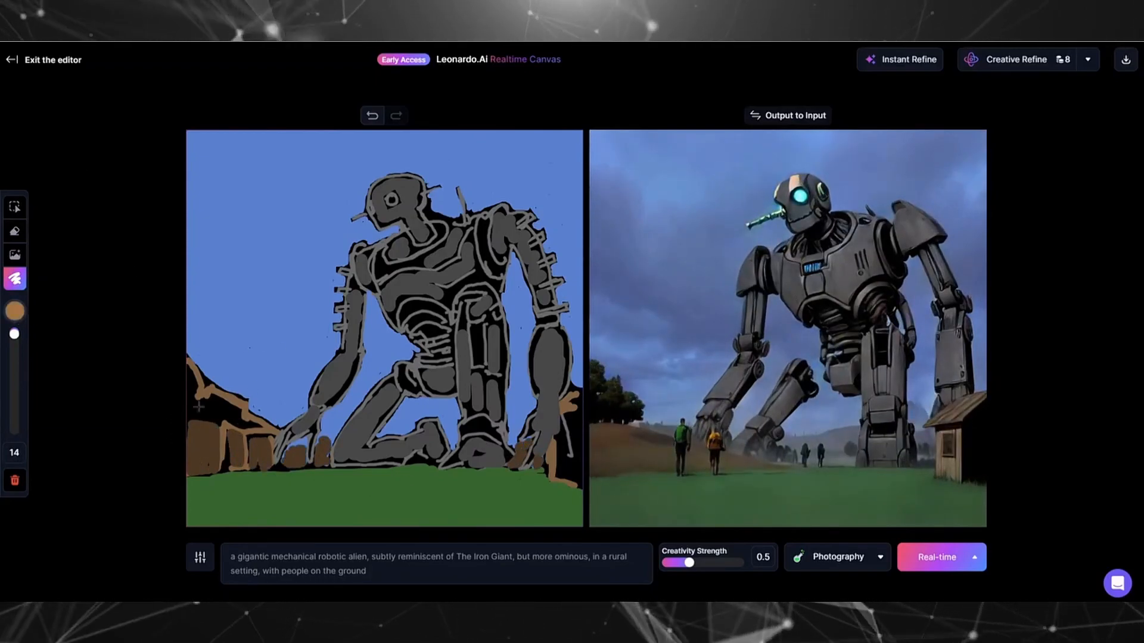
{"action": "left_click_drag", "start_coordinate": [191, 395], "coordinate": [243, 411]}
{"action": "left_click_drag", "start_coordinate": [254, 422], "coordinate": [272, 425]}
{"action": "left_click_drag", "start_coordinate": [545, 417], "coordinate": [570, 398]}
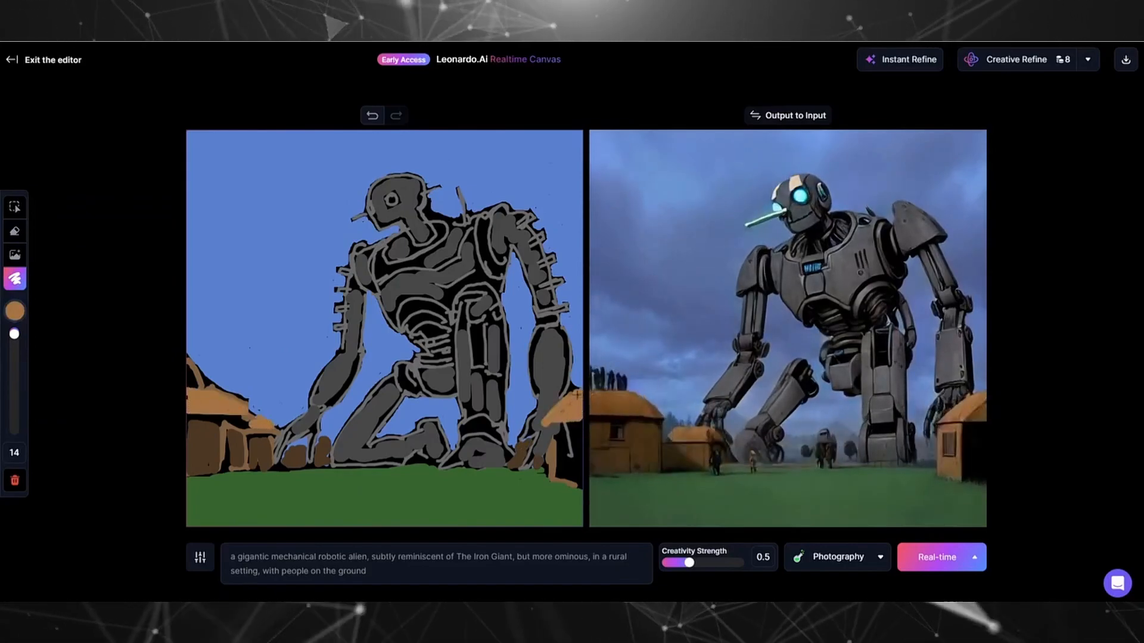
- Sample the sky color, darken it to #4C6EB4, and paint distant hills at brush size 12 behind the left-hand arm
{"action": "left_click", "coordinate": [15, 311]}
{"action": "left_click", "coordinate": [56, 373]}
{"action": "left_click", "coordinate": [250, 310]}
{"action": "left_click_drag", "start_coordinate": [14, 334], "coordinate": [15, 333]}
{"action": "left_click", "coordinate": [15, 310]}
{"action": "left_click", "coordinate": [113, 243]}
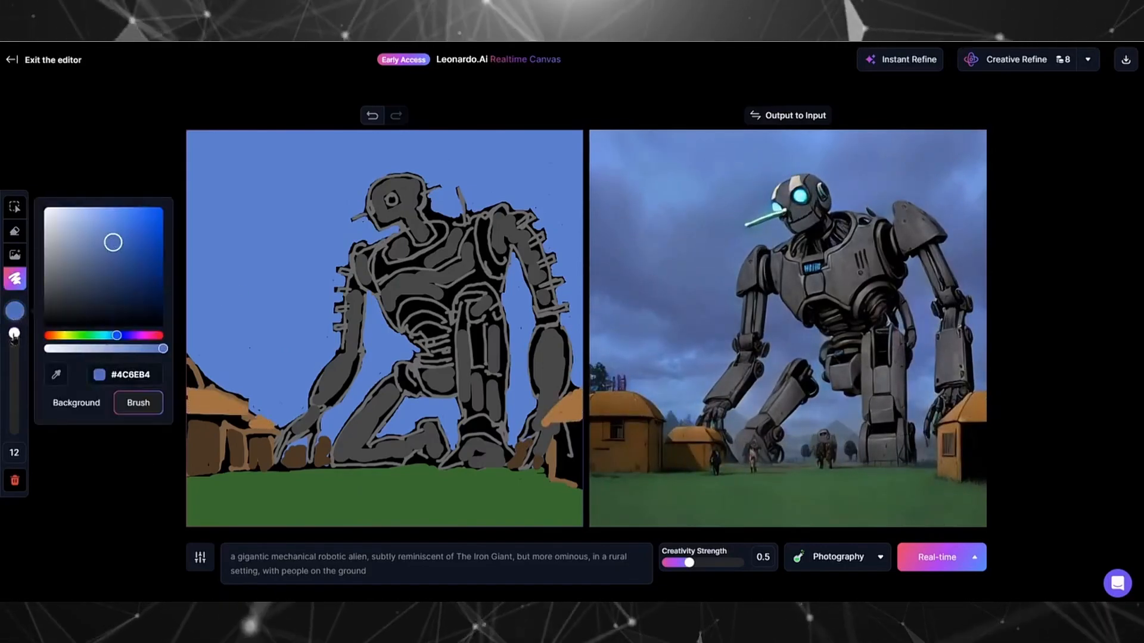
{"action": "mouse_move", "coordinate": [330, 422]}
{"action": "left_mouse_down"}
{"action": "mouse_move", "coordinate": [336, 433]}
{"action": "mouse_move", "coordinate": [286, 409]}
{"action": "left_mouse_up"}
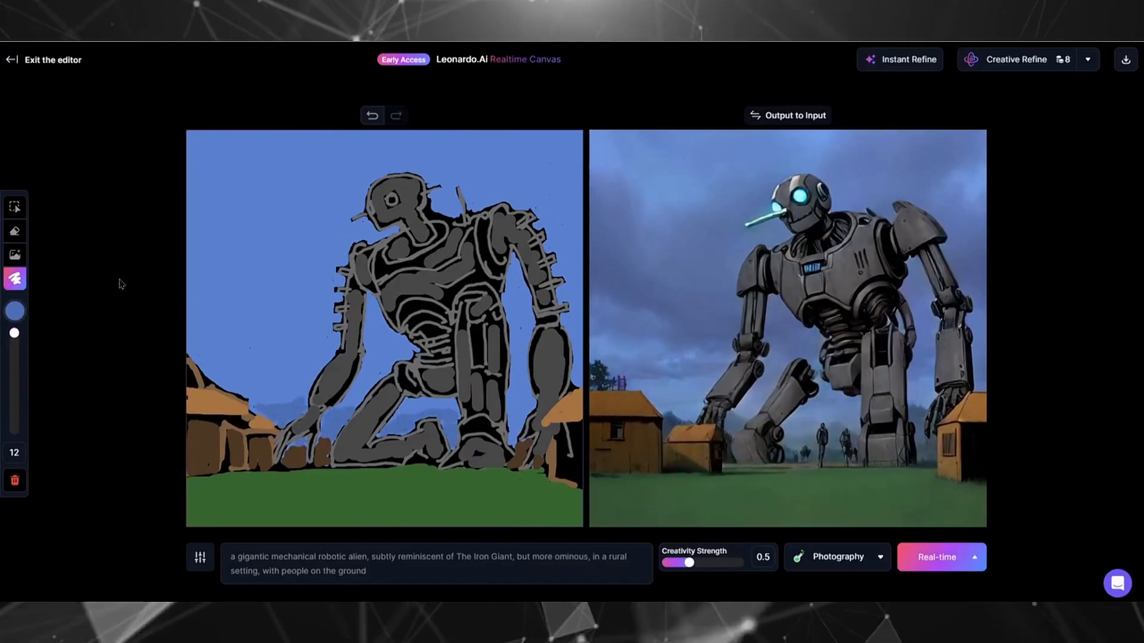
- Try a dark blue dab near the robot's shoulder, undo it, and set the brush size to 7
{"action": "left_click", "coordinate": [14, 311]}
{"action": "left_click", "coordinate": [141, 303]}
{"action": "left_click", "coordinate": [350, 223]}
{"action": "left_click", "coordinate": [372, 115]}
{"action": "double_click", "coordinate": [14, 452]}
{"action": "type", "text": "7"}
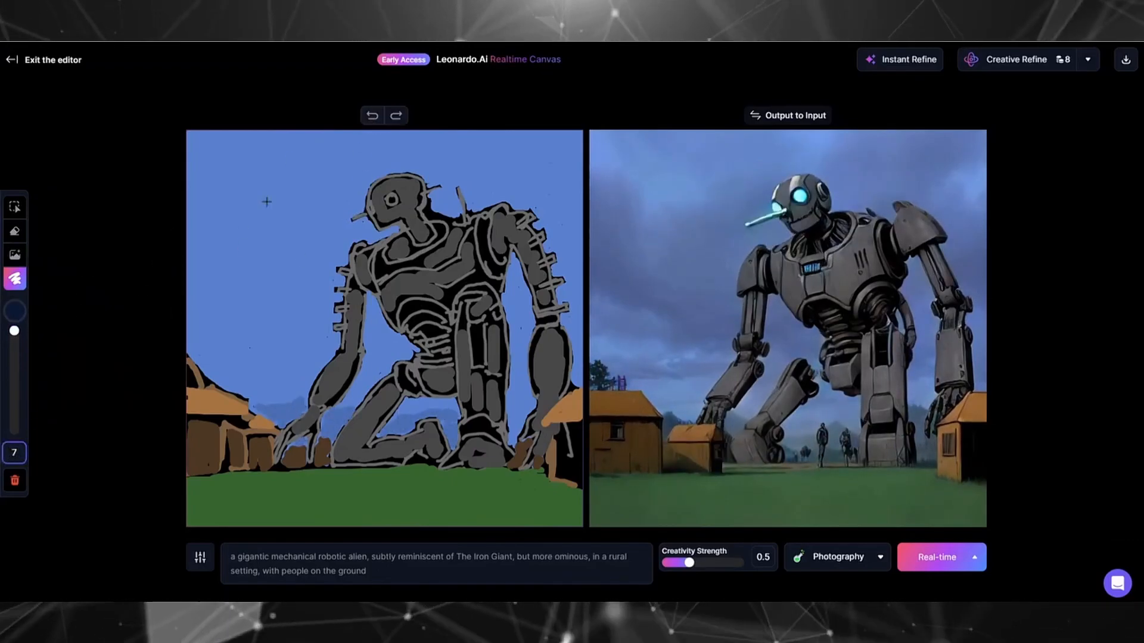
- Pick a dark navy blue and shade the robot's antennae, hip, legs and front foot, undoing a stray stroke
{"action": "left_click", "coordinate": [14, 310]}
{"action": "left_click", "coordinate": [140, 286]}
{"action": "left_click_drag", "start_coordinate": [366, 213], "coordinate": [351, 219]}
{"action": "left_click_drag", "start_coordinate": [427, 189], "coordinate": [445, 184]}
{"action": "left_click_drag", "start_coordinate": [498, 281], "coordinate": [495, 289]}
{"action": "left_click_drag", "start_coordinate": [400, 368], "coordinate": [408, 390]}
{"action": "left_click_drag", "start_coordinate": [395, 403], "coordinate": [361, 447]}
{"action": "left_click_drag", "start_coordinate": [499, 326], "coordinate": [499, 418]}
{"action": "left_click_drag", "start_coordinate": [468, 428], "coordinate": [493, 430]}
{"action": "mouse_move", "coordinate": [475, 444]}
{"action": "left_mouse_down"}
{"action": "mouse_move", "coordinate": [460, 459]}
{"action": "mouse_move", "coordinate": [503, 464]}
{"action": "left_mouse_up"}
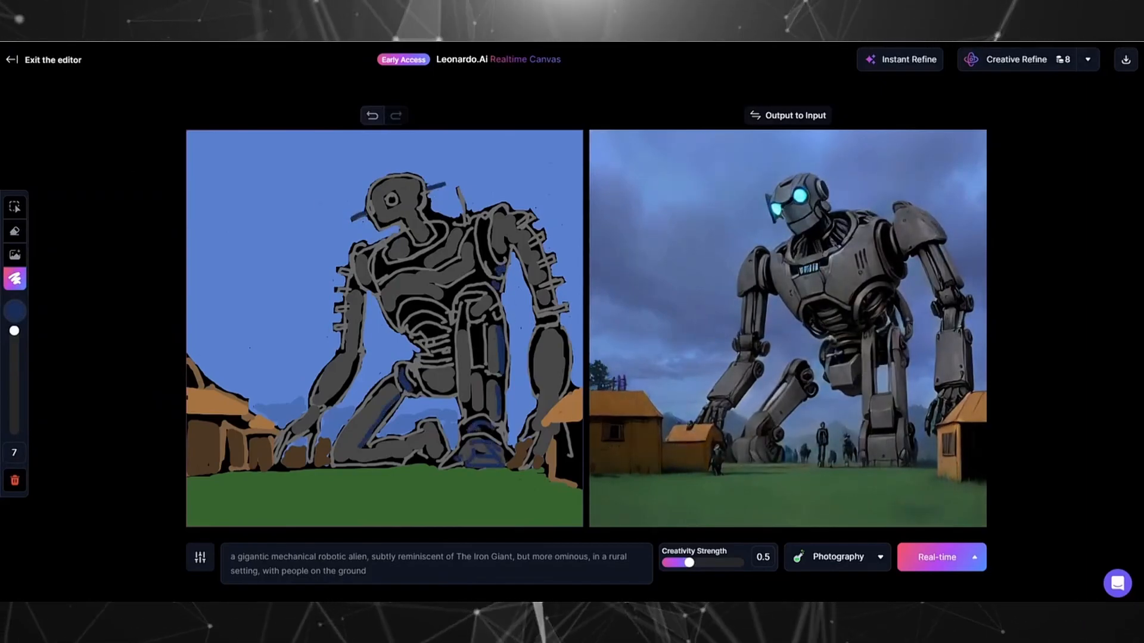
{"action": "left_click", "coordinate": [373, 117]}
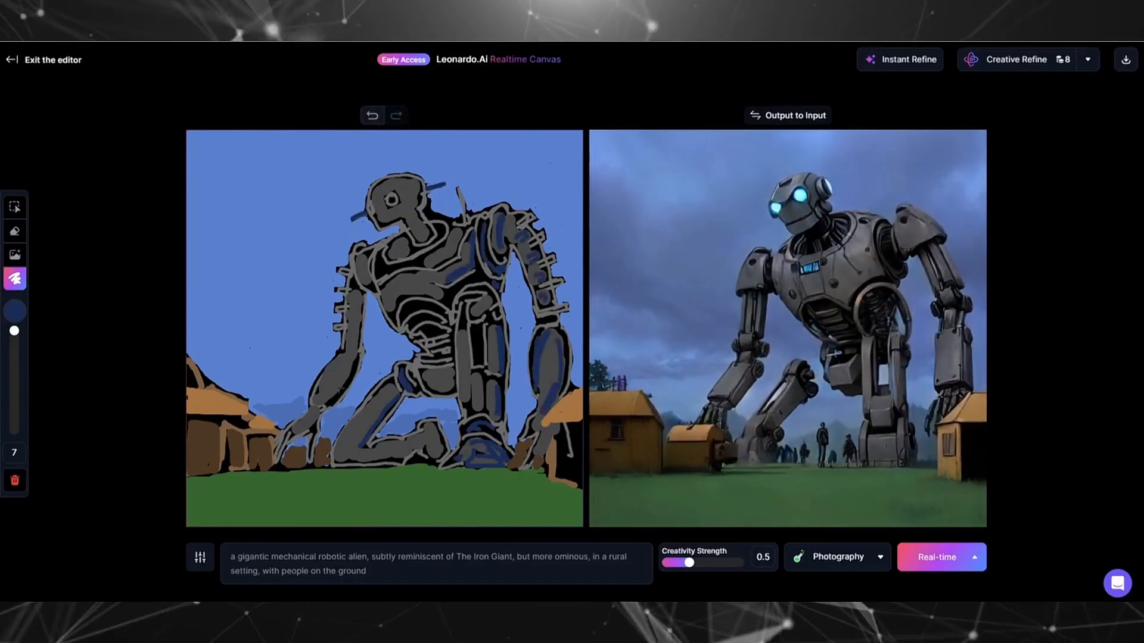
- Add dark blue shading strokes to the robot's chest, head and ribs
{"action": "left_click_drag", "start_coordinate": [403, 250], "coordinate": [370, 285]}
{"action": "left_click_drag", "start_coordinate": [377, 185], "coordinate": [381, 224]}
{"action": "left_click_drag", "start_coordinate": [388, 222], "coordinate": [421, 198]}
{"action": "left_click_drag", "start_coordinate": [402, 311], "coordinate": [444, 310]}
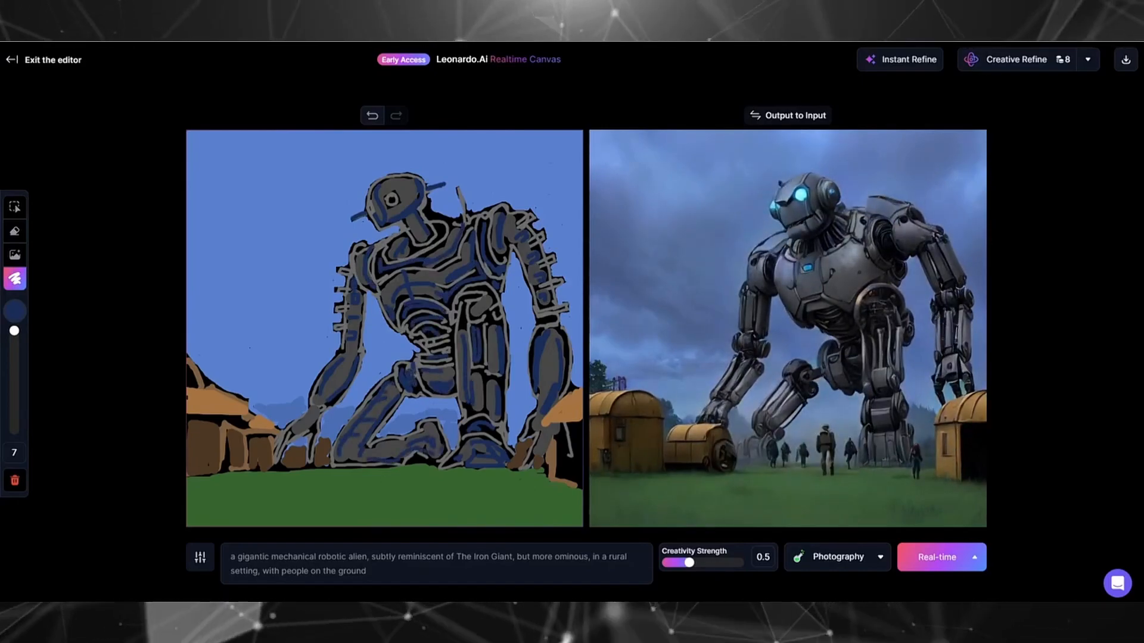
- Set the brush to low-opacity white at size 23 and highlight the robot's head and left-hand arm
{"action": "left_click", "coordinate": [14, 311]}
{"action": "left_click", "coordinate": [44, 207]}
{"action": "left_click", "coordinate": [66, 348]}
{"action": "left_click_drag", "start_coordinate": [14, 330], "coordinate": [14, 338]}
{"action": "left_click_drag", "start_coordinate": [387, 178], "coordinate": [382, 224]}
{"action": "left_click_drag", "start_coordinate": [359, 258], "coordinate": [354, 351]}
{"action": "left_click_drag", "start_coordinate": [346, 361], "coordinate": [317, 399]}
- Paint translucent white highlights over the robot's chest, upright knee and shin, and right-hand arm
{"action": "mouse_move", "coordinate": [387, 283]}
{"action": "left_mouse_down"}
{"action": "mouse_move", "coordinate": [422, 345]}
{"action": "mouse_move", "coordinate": [450, 272]}
{"action": "left_mouse_up"}
{"action": "left_click_drag", "start_coordinate": [381, 277], "coordinate": [470, 235]}
{"action": "left_click_drag", "start_coordinate": [460, 318], "coordinate": [473, 295]}
{"action": "mouse_move", "coordinate": [467, 287]}
{"action": "left_mouse_down"}
{"action": "mouse_move", "coordinate": [463, 366]}
{"action": "mouse_move", "coordinate": [480, 426]}
{"action": "left_mouse_up"}
{"action": "left_click_drag", "start_coordinate": [483, 303], "coordinate": [493, 449]}
{"action": "left_click_drag", "start_coordinate": [548, 331], "coordinate": [537, 384]}
{"action": "left_click_drag", "start_coordinate": [529, 249], "coordinate": [544, 301]}
{"action": "left_click_drag", "start_coordinate": [541, 334], "coordinate": [539, 381]}
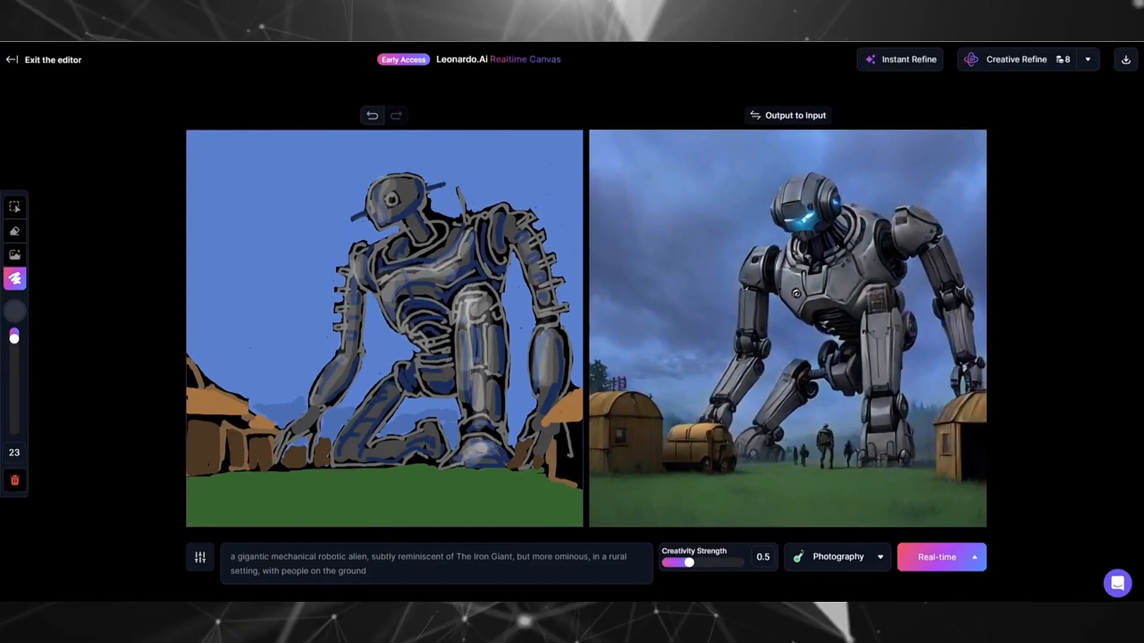
- Build up translucent highlights on the left-hand arm, the ribs, the upright knee and the kneeling leg
{"action": "left_click_drag", "start_coordinate": [346, 361], "coordinate": [316, 403]}
{"action": "left_click_drag", "start_coordinate": [352, 256], "coordinate": [348, 312]}
{"action": "mouse_move", "coordinate": [382, 281]}
{"action": "left_mouse_down"}
{"action": "mouse_move", "coordinate": [445, 262]}
{"action": "mouse_move", "coordinate": [469, 225]}
{"action": "mouse_move", "coordinate": [442, 332]}
{"action": "left_mouse_up"}
{"action": "left_click_drag", "start_coordinate": [462, 302], "coordinate": [482, 291]}
{"action": "left_click_drag", "start_coordinate": [394, 381], "coordinate": [343, 444]}
{"action": "mouse_move", "coordinate": [401, 371]}
{"action": "left_mouse_down"}
{"action": "mouse_move", "coordinate": [367, 413]}
{"action": "mouse_move", "coordinate": [411, 381]}
{"action": "left_mouse_up"}
{"action": "left_click_drag", "start_coordinate": [357, 425], "coordinate": [342, 461]}
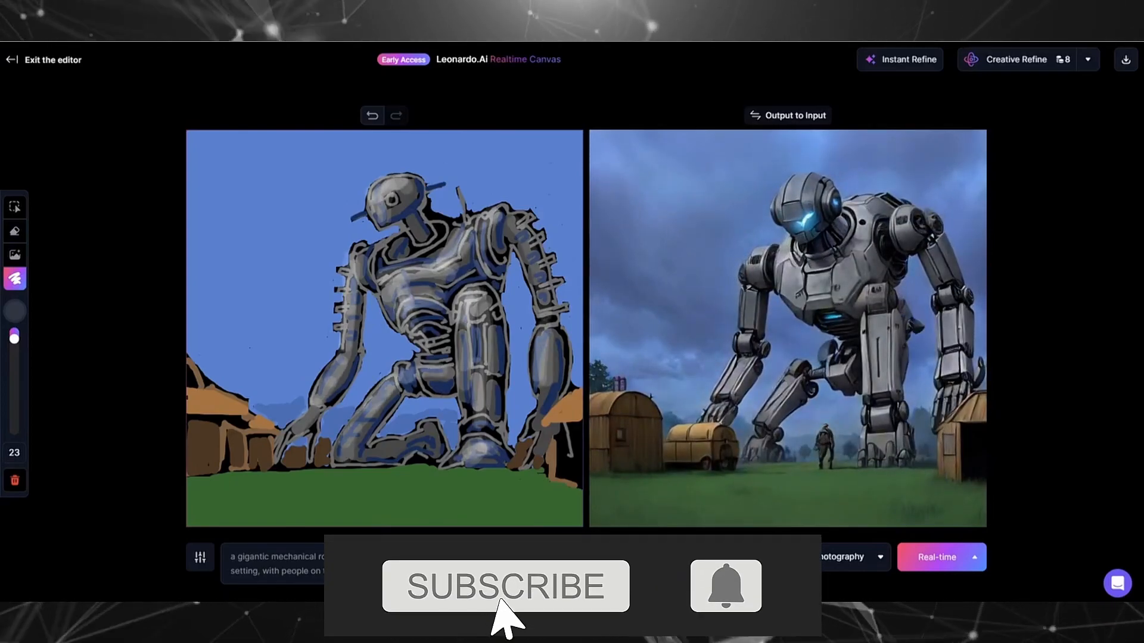
- Add finer translucent highlight strokes to the robot's kneeling leg, upper chest and neck with a smaller brush
{"action": "left_click_drag", "start_coordinate": [372, 404], "coordinate": [345, 441]}
{"action": "left_click_drag", "start_coordinate": [14, 338], "coordinate": [14, 336]}
{"action": "mouse_move", "coordinate": [382, 249]}
{"action": "left_mouse_down"}
{"action": "mouse_move", "coordinate": [372, 274]}
{"action": "mouse_move", "coordinate": [431, 261]}
{"action": "left_mouse_up"}
{"action": "left_click_drag", "start_coordinate": [411, 215], "coordinate": [424, 236]}
- Raise the brush opacity and, at size 12, paint bright white eyes and highlights on the robot's arm spikes and left-hand hand
{"action": "left_click", "coordinate": [392, 200]}
{"action": "left_click", "coordinate": [14, 311]}
{"action": "left_click_drag", "start_coordinate": [61, 348], "coordinate": [97, 348]}
{"action": "left_click", "coordinate": [371, 209]}
{"action": "left_click_drag", "start_coordinate": [14, 336], "coordinate": [14, 333]}
{"action": "left_click", "coordinate": [391, 200]}
{"action": "left_click", "coordinate": [371, 209]}
{"action": "left_click_drag", "start_coordinate": [540, 311], "coordinate": [567, 308]}
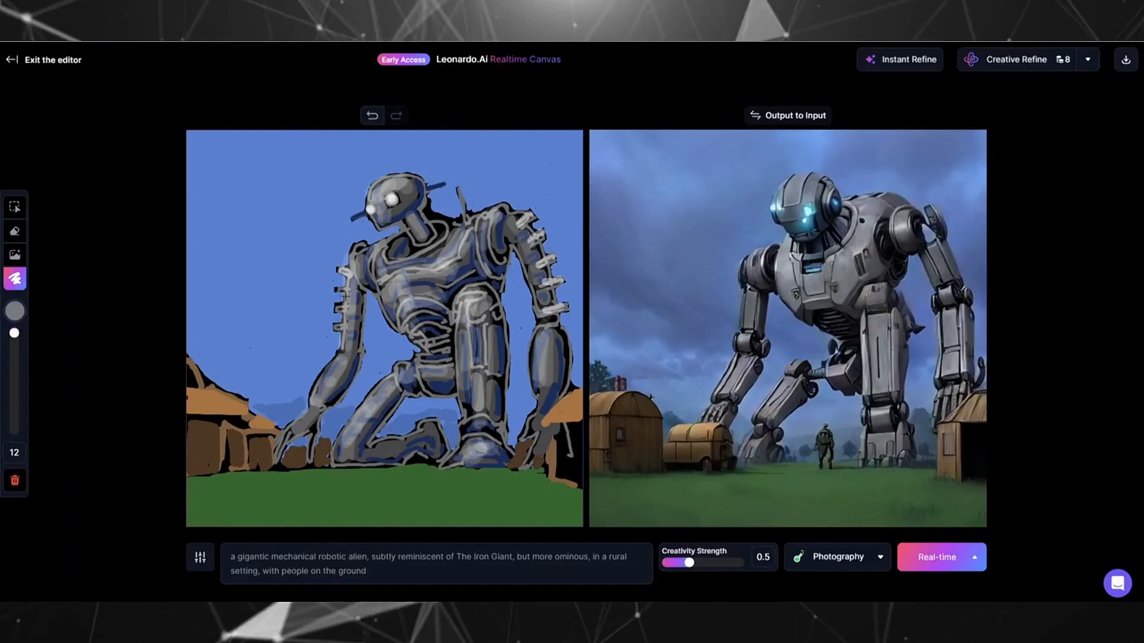
{"action": "left_click_drag", "start_coordinate": [307, 415], "coordinate": [282, 442]}
- Set the brush to full opacity, sample the brown near the right-hand hut and fill in that hut's wall
{"action": "left_click", "coordinate": [14, 311]}
{"action": "left_click_drag", "start_coordinate": [101, 348], "coordinate": [162, 347]}
{"action": "left_click", "coordinate": [56, 373]}
{"action": "left_click", "coordinate": [521, 451]}
{"action": "left_click_drag", "start_coordinate": [553, 439], "coordinate": [550, 485]}
{"action": "left_click_drag", "start_coordinate": [578, 427], "coordinate": [569, 479]}
- Choose a darker brown and paint window details on the right-hand hut's wall
{"action": "left_click", "coordinate": [15, 311]}
{"action": "left_click", "coordinate": [118, 300]}
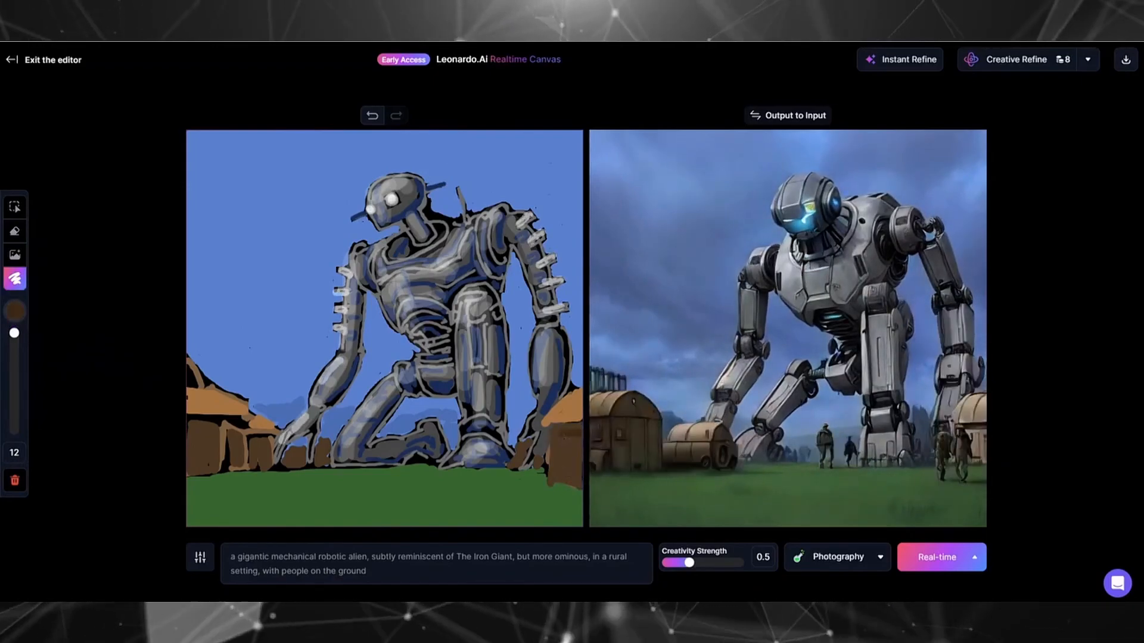
{"action": "left_click_drag", "start_coordinate": [561, 437], "coordinate": [563, 476]}
- Set the brush color to #715F3C and paint three small standing figures on the grass
{"action": "left_click", "coordinate": [14, 311]}
{"action": "left_click", "coordinate": [100, 274]}
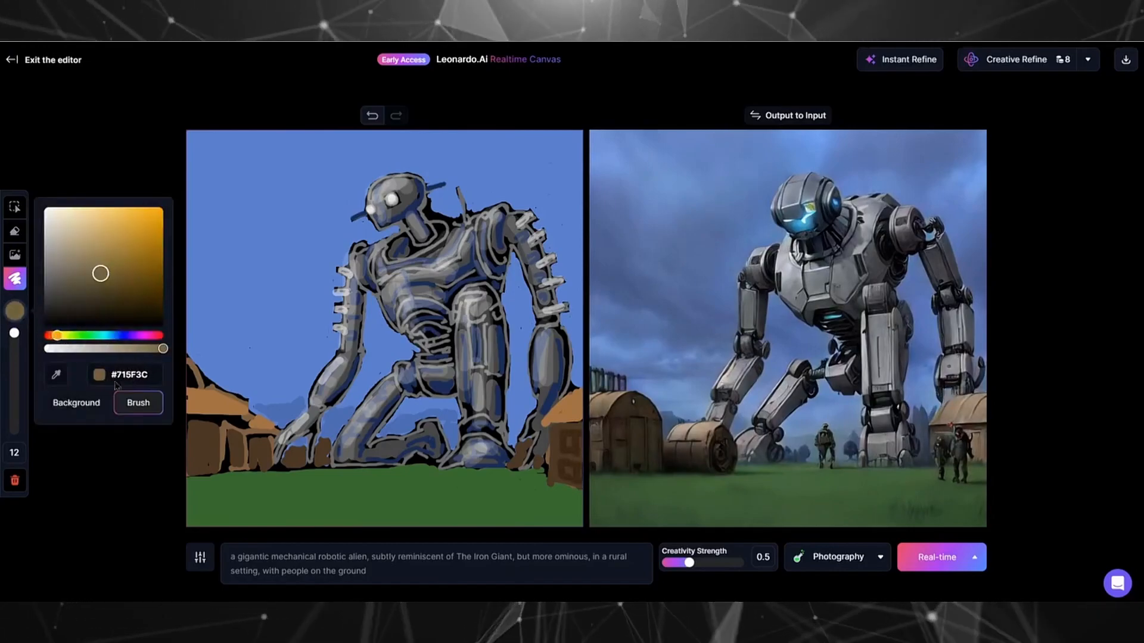
{"action": "left_click_drag", "start_coordinate": [388, 451], "coordinate": [390, 493]}
{"action": "mouse_move", "coordinate": [515, 464]}
{"action": "left_mouse_down"}
{"action": "mouse_move", "coordinate": [516, 504]}
{"action": "mouse_move", "coordinate": [547, 513]}
{"action": "left_mouse_up"}
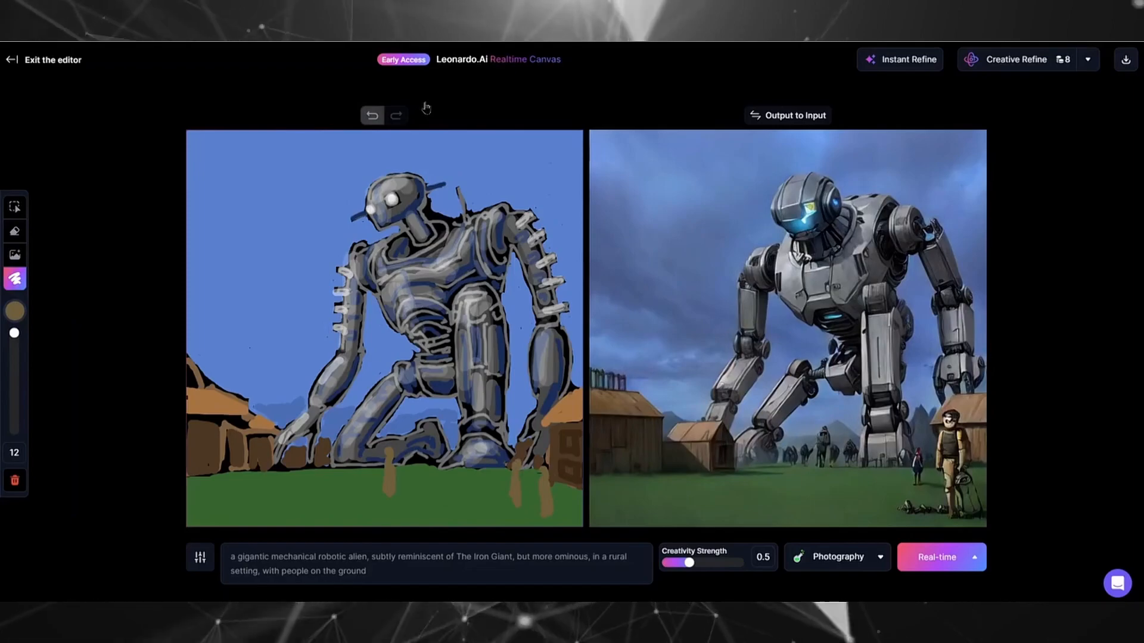
- Transfer the generated output onto the input canvas and set the creativity strength to 0.45
{"action": "left_click", "coordinate": [768, 115]}
{"action": "mouse_move", "coordinate": [689, 563]}
{"action": "left_mouse_down"}
{"action": "mouse_move", "coordinate": [703, 564]}
{"action": "mouse_move", "coordinate": [682, 564]}
{"action": "left_mouse_up"}
{"action": "left_click", "coordinate": [374, 567]}
- Paint two brown head-and-shoulder silhouettes in the central foreground, using a darker brown for the second
{"action": "left_click", "coordinate": [16, 313]}
{"action": "left_click", "coordinate": [100, 293]}
{"action": "left_click", "coordinate": [385, 474]}
{"action": "left_click_drag", "start_coordinate": [359, 491], "coordinate": [374, 520]}
{"action": "mouse_move", "coordinate": [352, 493]}
{"action": "left_mouse_down"}
{"action": "mouse_move", "coordinate": [333, 522]}
{"action": "mouse_move", "coordinate": [368, 519]}
{"action": "mouse_move", "coordinate": [336, 521]}
{"action": "left_mouse_up"}
{"action": "left_click", "coordinate": [15, 311]}
{"action": "left_click", "coordinate": [130, 306]}
{"action": "left_click_drag", "start_coordinate": [407, 481], "coordinate": [428, 524]}
- Set the brush to black #000000 at size 23, paint over the two silhouettes and add a third one beside them
{"action": "left_click", "coordinate": [15, 311]}
{"action": "left_click", "coordinate": [163, 327]}
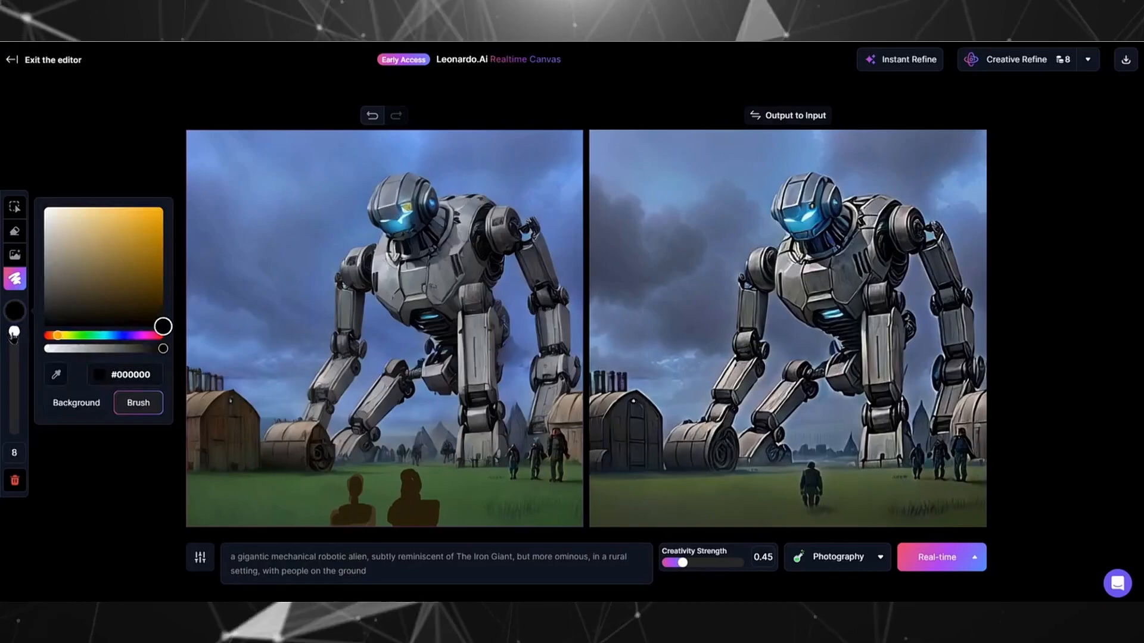
{"action": "left_click_drag", "start_coordinate": [14, 333], "coordinate": [14, 338]}
{"action": "left_click_drag", "start_coordinate": [410, 480], "coordinate": [412, 517]}
{"action": "left_click_drag", "start_coordinate": [398, 517], "coordinate": [433, 518]}
{"action": "mouse_move", "coordinate": [355, 482]}
{"action": "left_mouse_down"}
{"action": "mouse_move", "coordinate": [356, 518]}
{"action": "mouse_move", "coordinate": [324, 506]}
{"action": "left_mouse_up"}
{"action": "left_click_drag", "start_coordinate": [317, 508], "coordinate": [331, 519]}
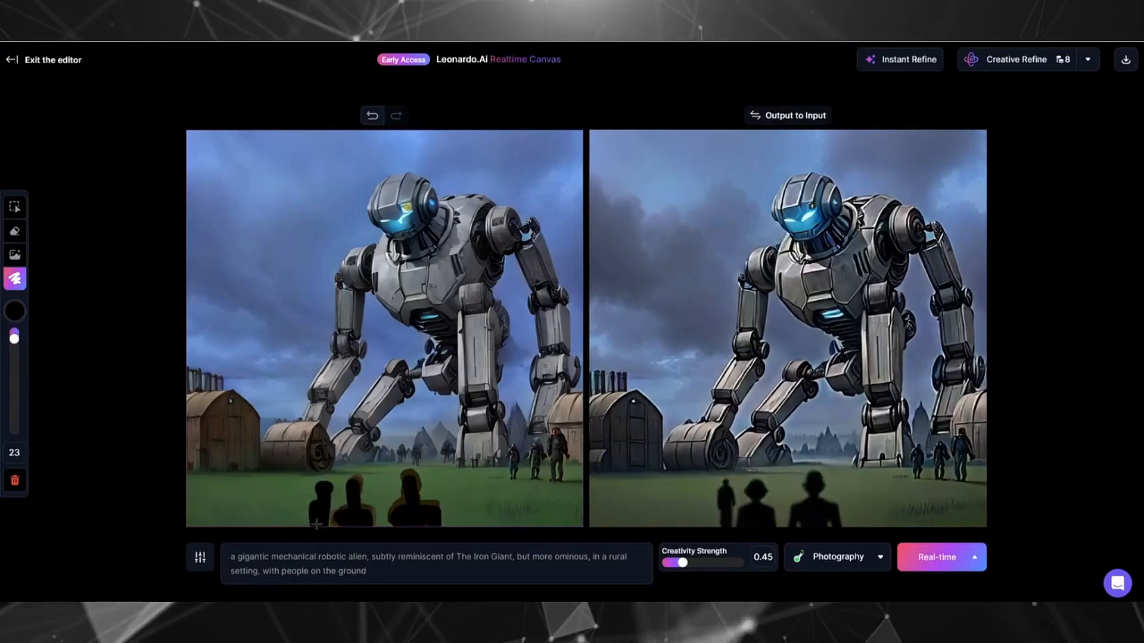
- Set a dark brush to size 15 and paint two standing figures on the grass either side of the silhouettes
{"action": "left_click", "coordinate": [15, 311]}
{"action": "left_click", "coordinate": [70, 310]}
{"action": "double_click", "coordinate": [16, 454]}
{"action": "type", "text": "15"}
{"action": "left_click_drag", "start_coordinate": [480, 479], "coordinate": [486, 517]}
{"action": "left_click_drag", "start_coordinate": [241, 465], "coordinate": [242, 504]}
- Darken the brush color, set it to size 19 at low opacity and fill out the leftmost foreground silhouette
{"action": "left_click", "coordinate": [15, 311]}
{"action": "left_click", "coordinate": [72, 314]}
{"action": "double_click", "coordinate": [15, 453]}
{"action": "type", "text": "12"}
{"action": "left_click", "coordinate": [15, 311]}
{"action": "left_click", "coordinate": [72, 324]}
{"action": "left_click_drag", "start_coordinate": [15, 342], "coordinate": [15, 339]}
{"action": "left_click", "coordinate": [15, 311]}
{"action": "left_click", "coordinate": [66, 349]}
{"action": "left_click_drag", "start_coordinate": [308, 505], "coordinate": [311, 529]}
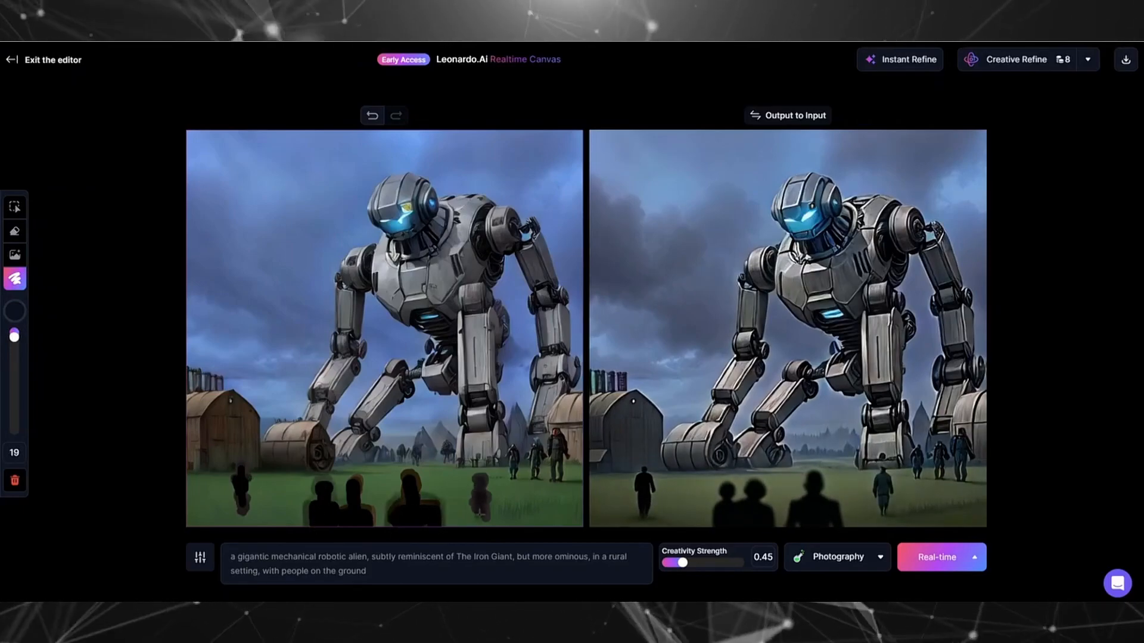
- Choose a light bluish grey at higher opacity and paint a large flying saucer in the sky left of the robot's head
{"action": "left_click", "coordinate": [16, 314]}
{"action": "left_click", "coordinate": [54, 240]}
{"action": "left_click", "coordinate": [107, 335]}
{"action": "left_click", "coordinate": [136, 349]}
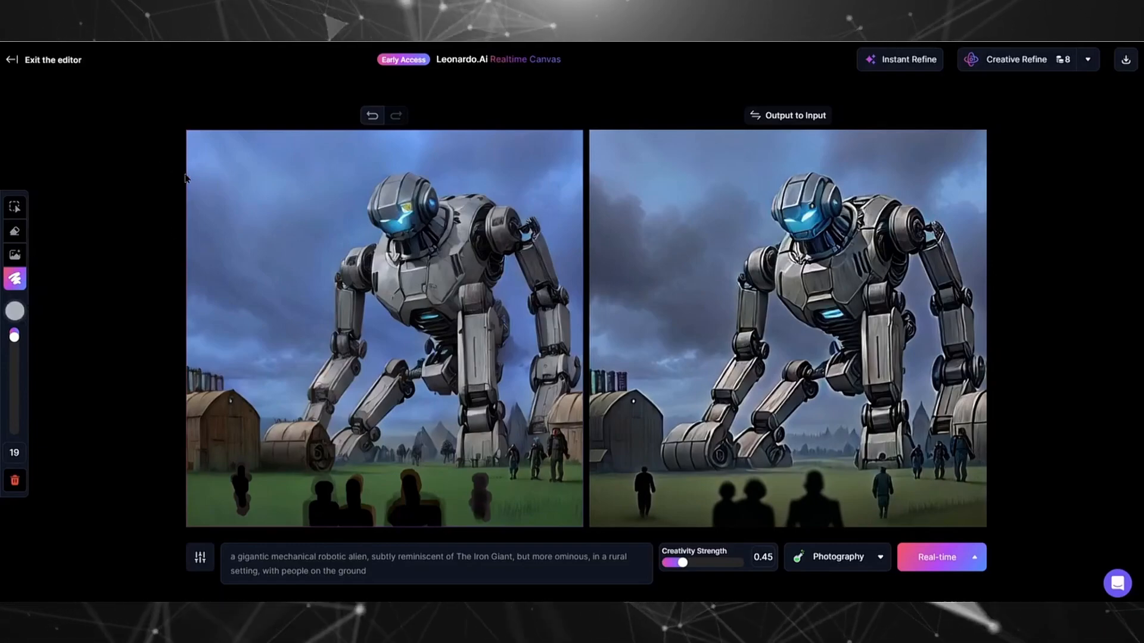
{"action": "left_click_drag", "start_coordinate": [189, 197], "coordinate": [354, 178]}
{"action": "mouse_move", "coordinate": [278, 240]}
{"action": "left_mouse_down"}
{"action": "mouse_move", "coordinate": [217, 239]}
{"action": "mouse_move", "coordinate": [225, 203]}
{"action": "mouse_move", "coordinate": [194, 214]}
{"action": "mouse_move", "coordinate": [280, 178]}
{"action": "left_mouse_up"}
- Paint the saucer's underside rim in darker greys
{"action": "left_click", "coordinate": [8, 313]}
{"action": "left_click", "coordinate": [46, 267]}
{"action": "left_click", "coordinate": [120, 163]}
{"action": "mouse_move", "coordinate": [356, 197]}
{"action": "left_mouse_down"}
{"action": "mouse_move", "coordinate": [192, 256]}
{"action": "mouse_move", "coordinate": [276, 243]}
{"action": "mouse_move", "coordinate": [188, 268]}
{"action": "left_mouse_up"}
{"action": "left_click", "coordinate": [15, 311]}
{"action": "left_click", "coordinate": [48, 296]}
{"action": "left_click", "coordinate": [95, 437]}
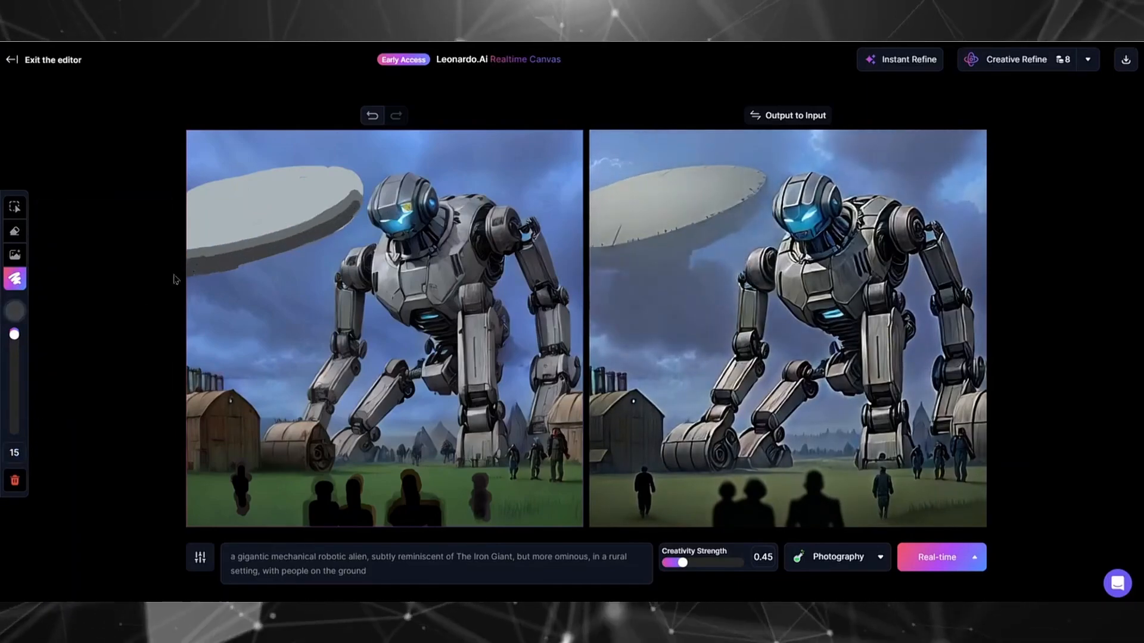
- Sample blues from the sky and paint light blue strokes beneath the saucer with the size 15 brush
{"action": "left_click", "coordinate": [16, 310]}
{"action": "left_click", "coordinate": [56, 374]}
{"action": "left_click", "coordinate": [325, 253]}
{"action": "mouse_move", "coordinate": [337, 242]}
{"action": "left_mouse_down"}
{"action": "mouse_move", "coordinate": [227, 280]}
{"action": "mouse_move", "coordinate": [281, 294]}
{"action": "mouse_move", "coordinate": [348, 236]}
{"action": "left_mouse_up"}
{"action": "left_click", "coordinate": [15, 310]}
{"action": "left_click", "coordinate": [56, 375]}
{"action": "left_click", "coordinate": [325, 257]}
{"action": "left_click_drag", "start_coordinate": [299, 266], "coordinate": [254, 275]}
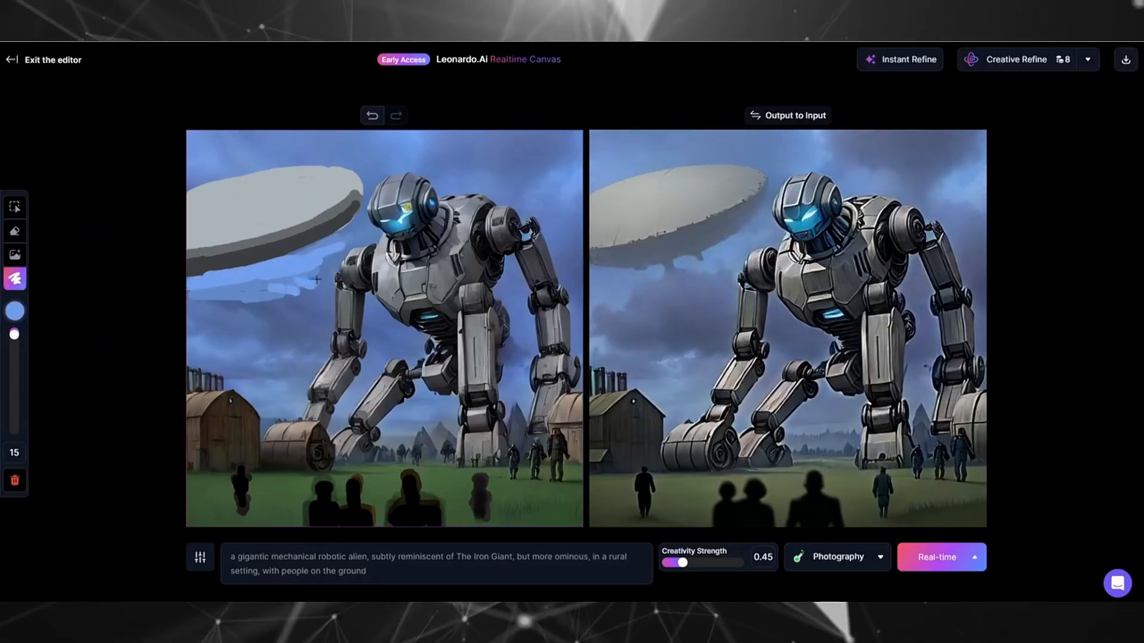
- Extend the prompt with ", space ship floating in background, daytime sky"
{"action": "type", "text": "e ship floating in background"}
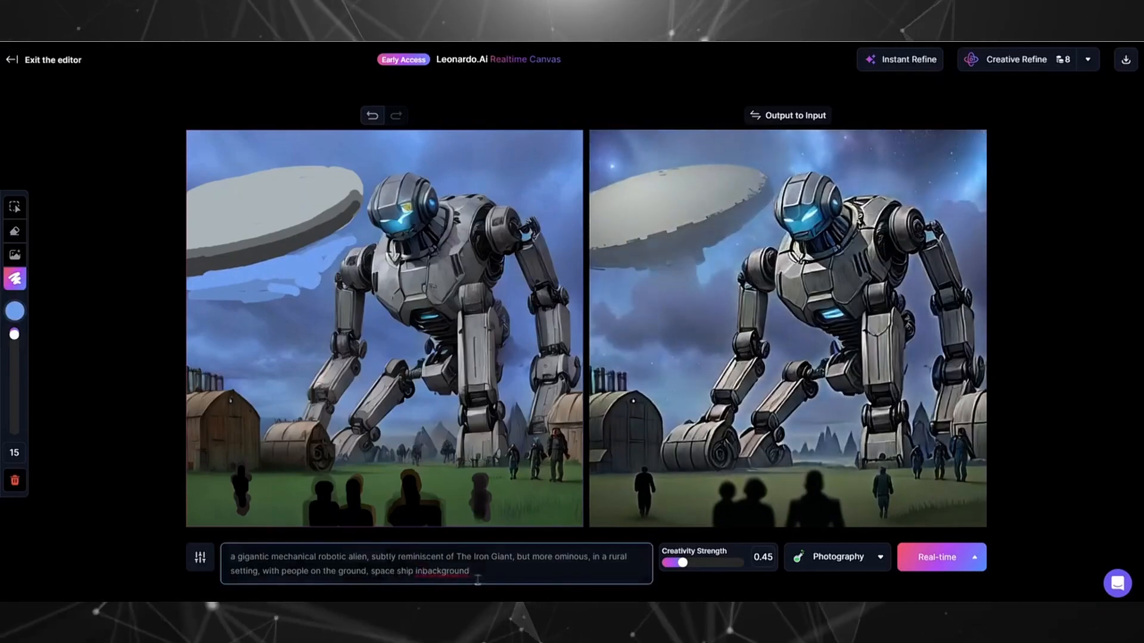
{"action": "type", "text": ", daytime sky"}
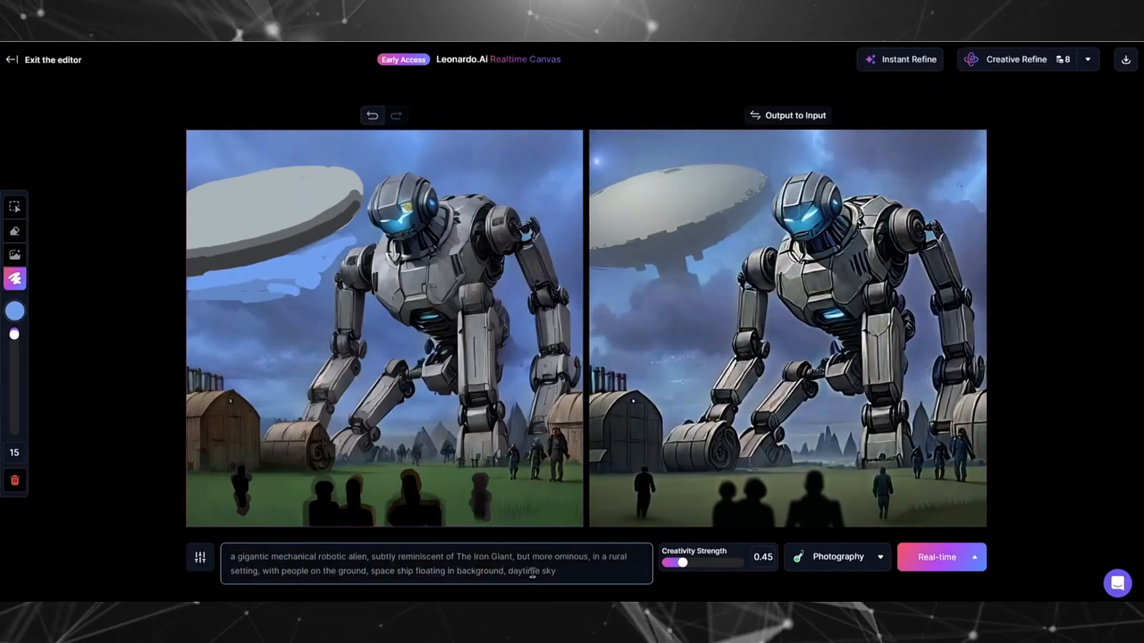
- Set a pale translucent brush to size 30 and paint soft clouds across the upper sky, below the saucer and beside the robot's arm
{"action": "left_click", "coordinate": [15, 310]}
{"action": "left_click", "coordinate": [66, 221]}
{"action": "left_click_drag", "start_coordinate": [15, 337], "coordinate": [14, 344]}
{"action": "mouse_move", "coordinate": [280, 268]}
{"action": "left_mouse_down"}
{"action": "mouse_move", "coordinate": [316, 250]}
{"action": "mouse_move", "coordinate": [208, 280]}
{"action": "left_mouse_up"}
{"action": "left_click_drag", "start_coordinate": [381, 146], "coordinate": [483, 140]}
{"action": "left_click_drag", "start_coordinate": [200, 144], "coordinate": [305, 139]}
{"action": "mouse_move", "coordinate": [560, 142]}
{"action": "left_mouse_down"}
{"action": "mouse_move", "coordinate": [503, 156]}
{"action": "mouse_move", "coordinate": [573, 160]}
{"action": "left_mouse_up"}
{"action": "left_click_drag", "start_coordinate": [259, 359], "coordinate": [311, 346]}
{"action": "left_click_drag", "start_coordinate": [310, 358], "coordinate": [280, 373]}
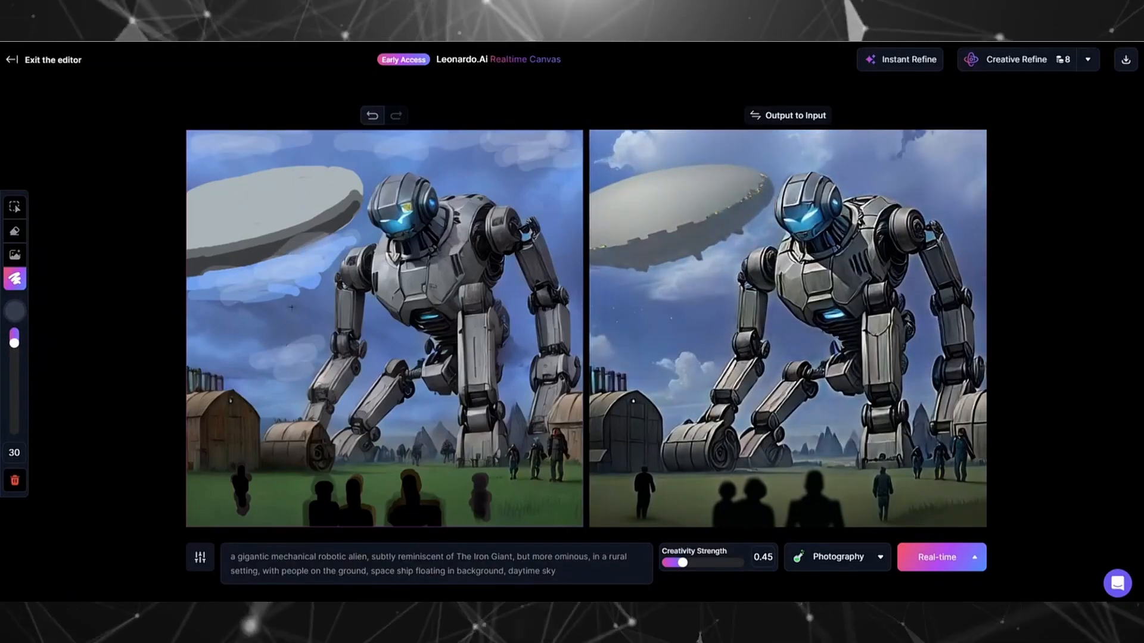
{"action": "left_click_drag", "start_coordinate": [194, 306], "coordinate": [283, 305]}
{"action": "left_click_drag", "start_coordinate": [209, 293], "coordinate": [267, 287]}
- Set an opaque grey brush to size 4 and draw panel lines on the saucer's top surface
{"action": "left_click", "coordinate": [14, 311]}
{"action": "left_click_drag", "start_coordinate": [21, 453], "coordinate": [7, 446]}
{"action": "type", "text": "94"}
{"action": "left_click", "coordinate": [15, 310]}
{"action": "left_click_drag", "start_coordinate": [65, 218], "coordinate": [61, 231]}
{"action": "left_click_drag", "start_coordinate": [69, 349], "coordinate": [162, 349]}
{"action": "left_click_drag", "start_coordinate": [342, 177], "coordinate": [196, 208]}
{"action": "left_click_drag", "start_coordinate": [305, 204], "coordinate": [327, 192]}
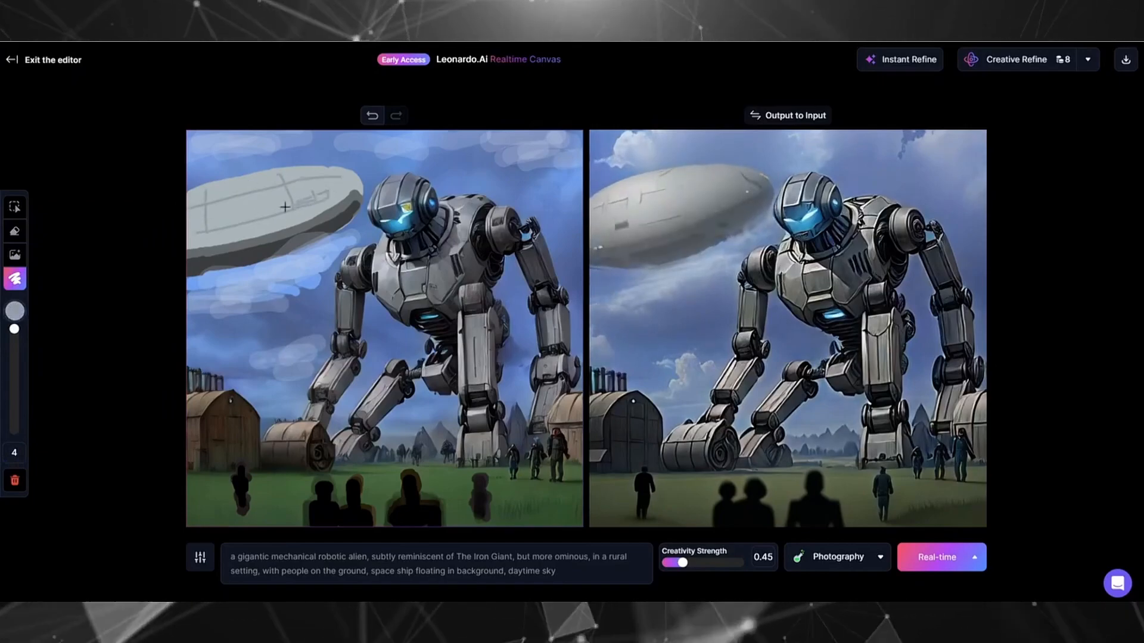
- Choose a darker grey at size 8 and draw a long detail line along the saucer's lower edge
{"action": "left_click", "coordinate": [14, 311]}
{"action": "left_click_drag", "start_coordinate": [61, 231], "coordinate": [61, 274]}
{"action": "double_click", "coordinate": [14, 452]}
{"action": "type", "text": "8"}
{"action": "left_click_drag", "start_coordinate": [188, 245], "coordinate": [323, 209]}
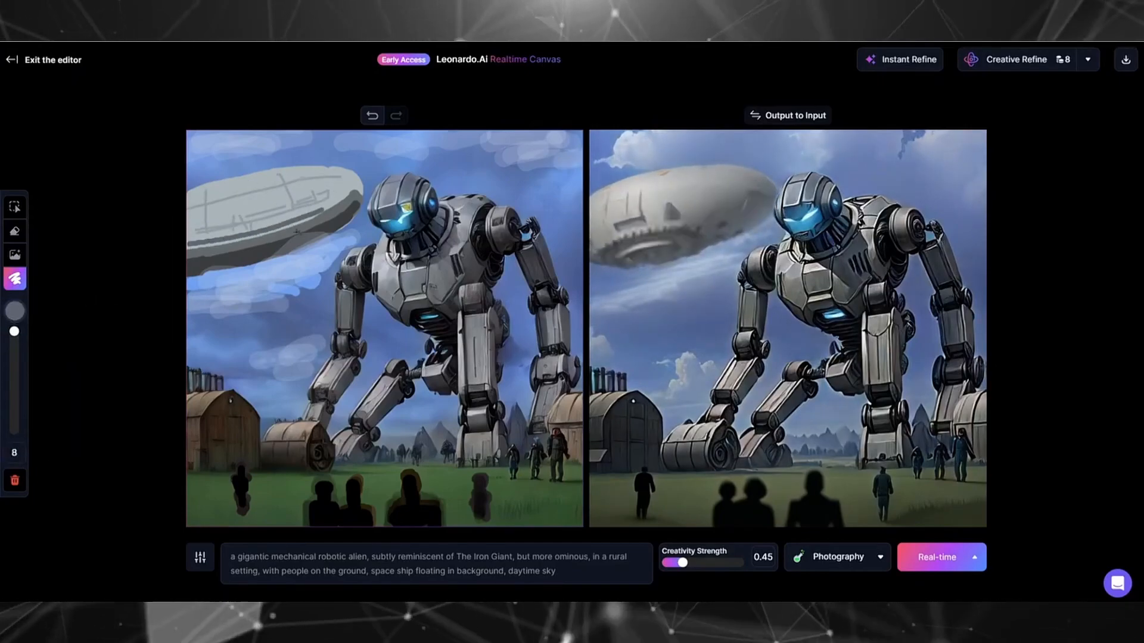
- Lower the brush opacity and add translucent shading strokes along the saucer's rim and across its top
{"action": "left_click", "coordinate": [15, 310]}
{"action": "left_click_drag", "start_coordinate": [162, 348], "coordinate": [91, 348]}
{"action": "left_click_drag", "start_coordinate": [191, 256], "coordinate": [358, 206]}
{"action": "mouse_move", "coordinate": [227, 225]}
{"action": "left_mouse_down"}
{"action": "mouse_move", "coordinate": [284, 209]}
{"action": "mouse_move", "coordinate": [305, 178]}
{"action": "left_mouse_up"}
{"action": "left_click", "coordinate": [15, 310]}
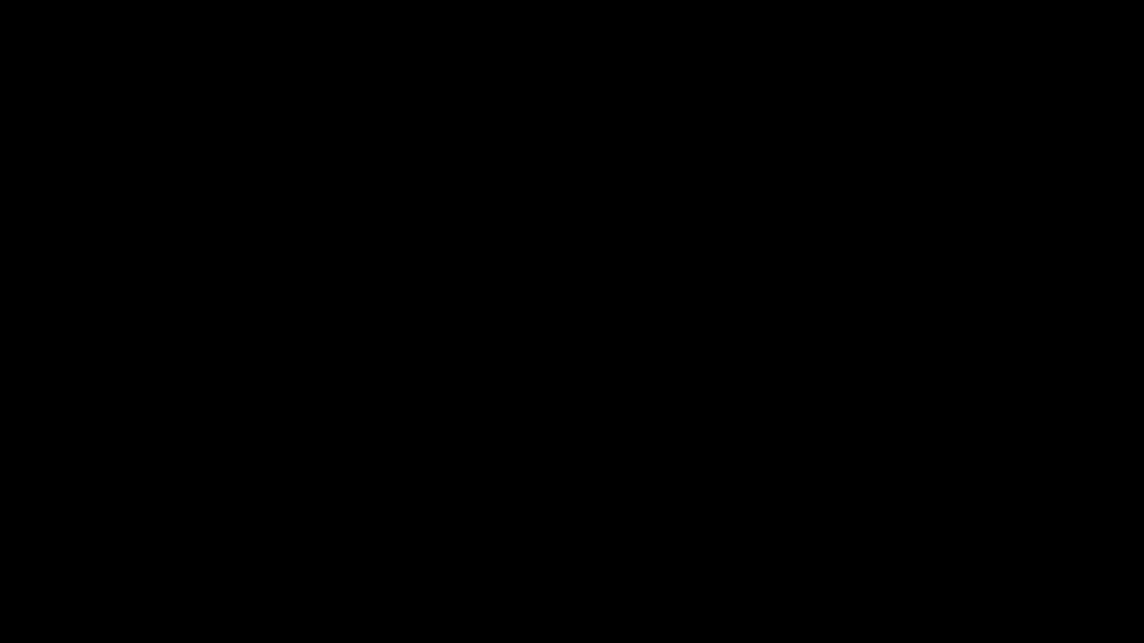